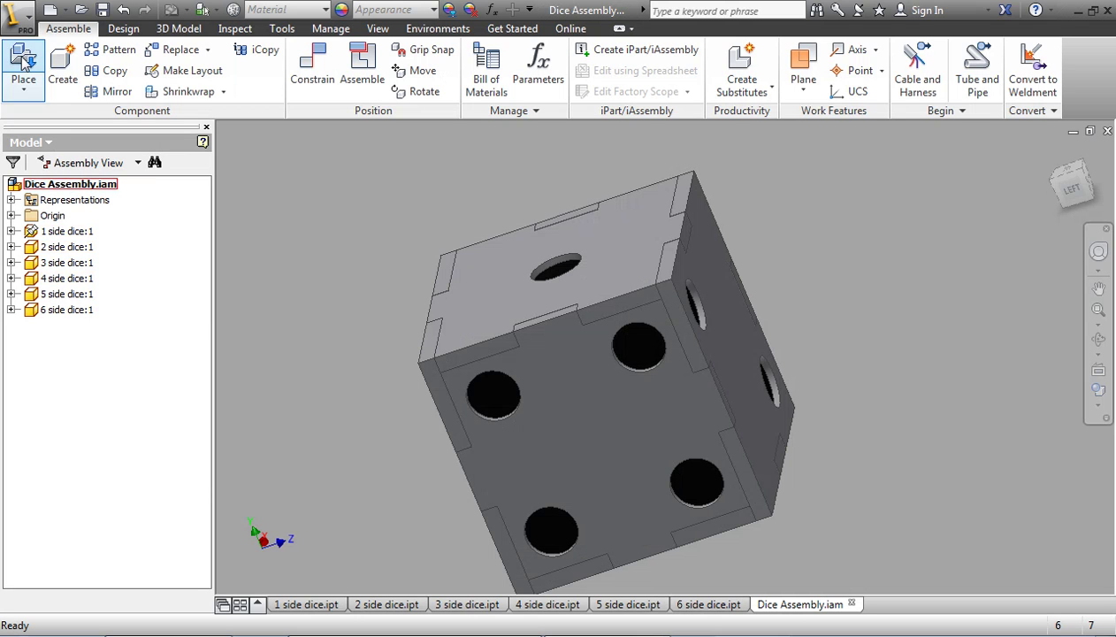
- Create a new drawing file for laying out the dice parts
{"action": "left_click", "coordinate": [18, 16]}
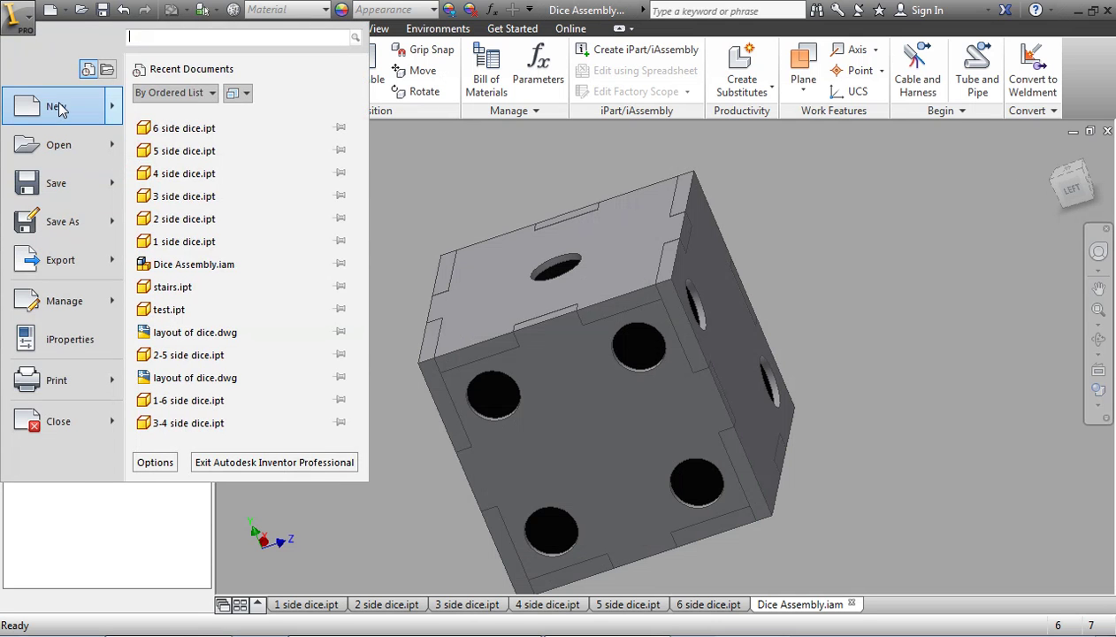
{"action": "mouse_move", "coordinate": [54, 107]}
{"action": "left_click", "coordinate": [162, 206]}
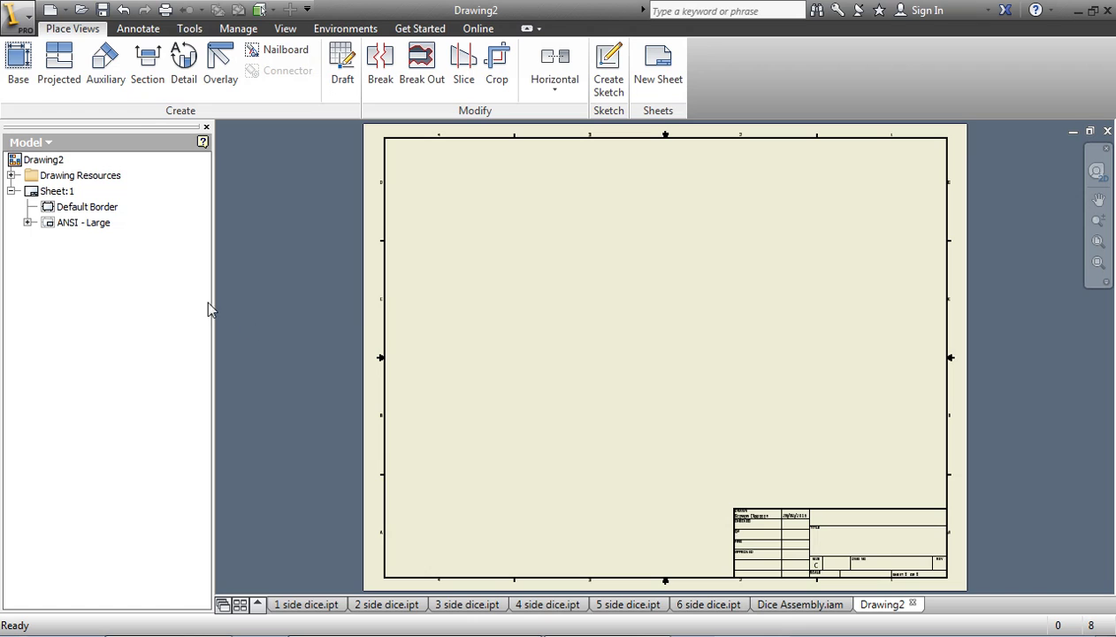
- Delete the ANSI - Large title block and the default border from Sheet:1
{"action": "left_click", "coordinate": [52, 226]}
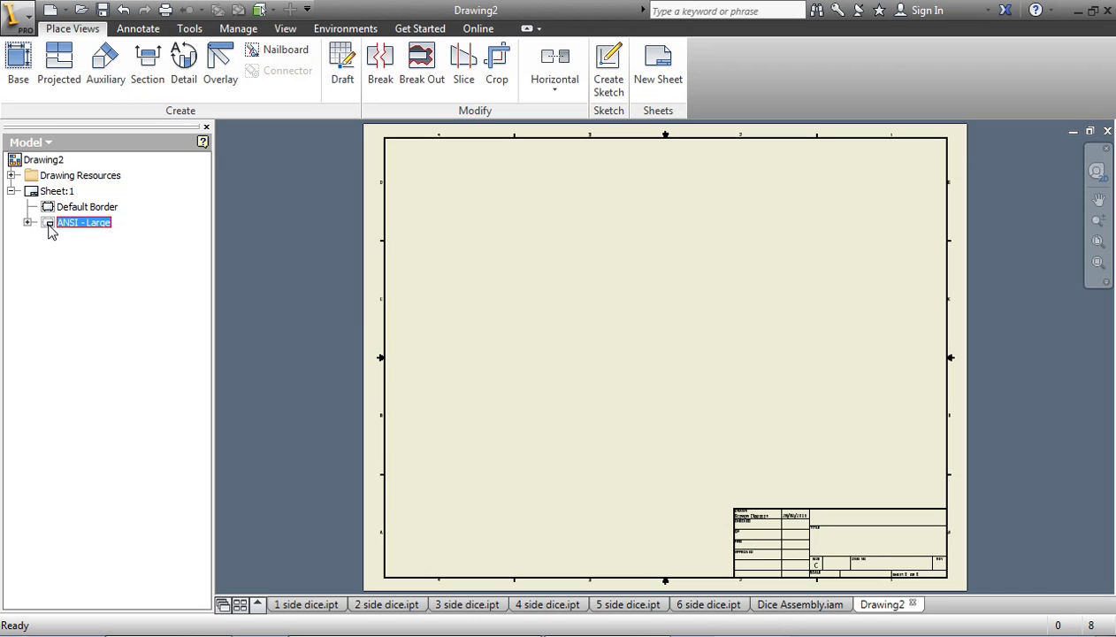
{"action": "key", "text": "Delete"}
{"action": "left_click", "coordinate": [50, 209]}
{"action": "key", "text": "Delete"}
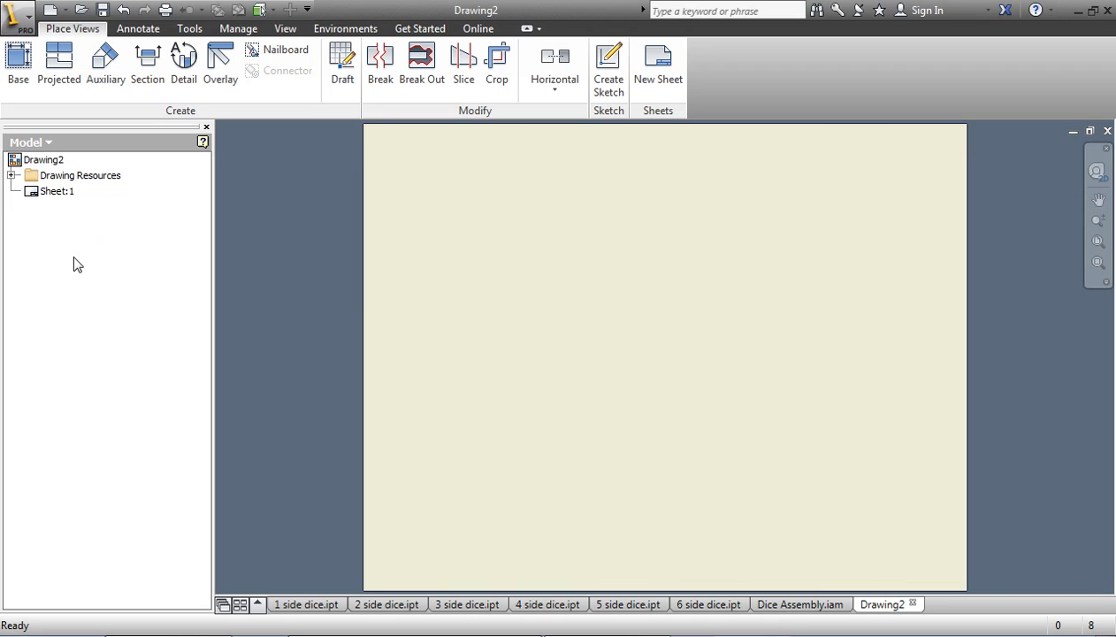
- Set Sheet:1 to a custom size in inches with a height of 12 and a width of 24
{"action": "right_click", "coordinate": [34, 192]}
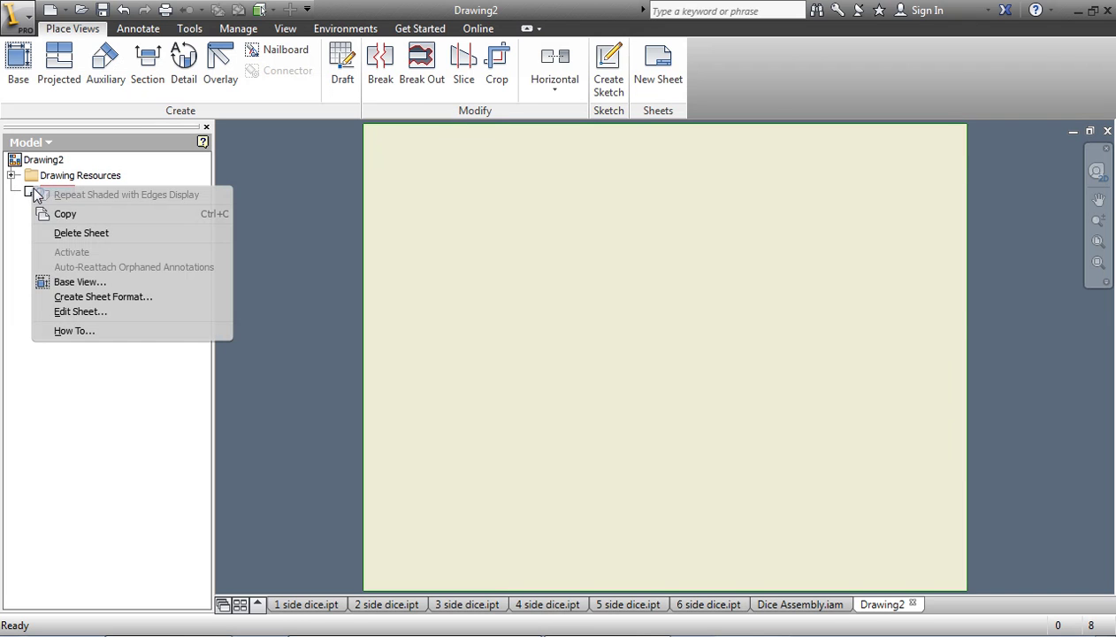
{"action": "left_click", "coordinate": [78, 309]}
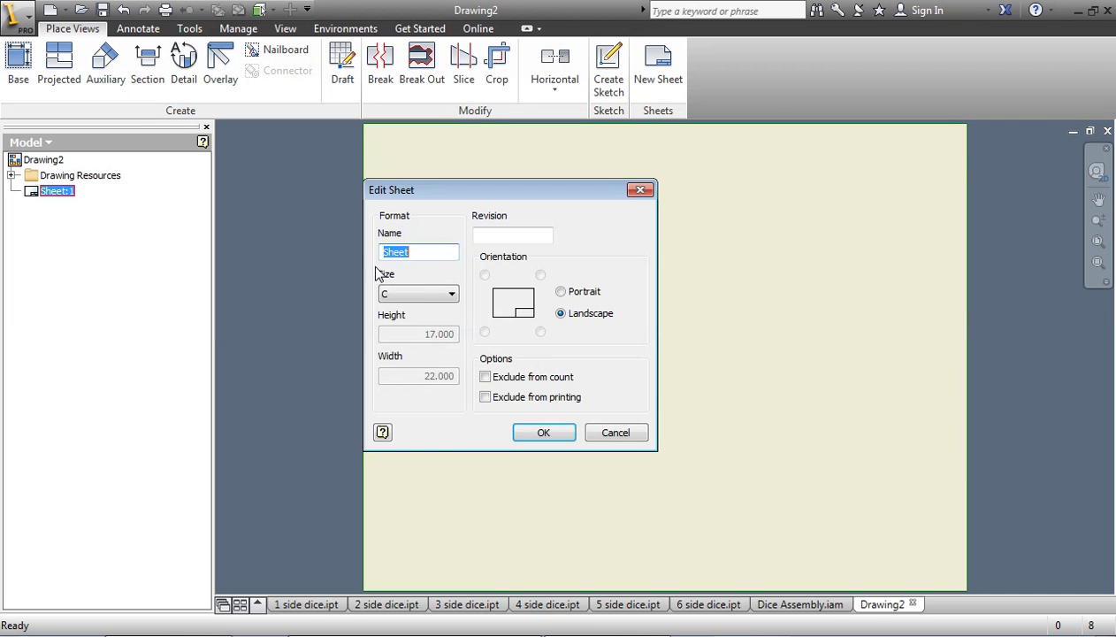
{"action": "left_click", "coordinate": [418, 296]}
{"action": "left_click", "coordinate": [413, 318]}
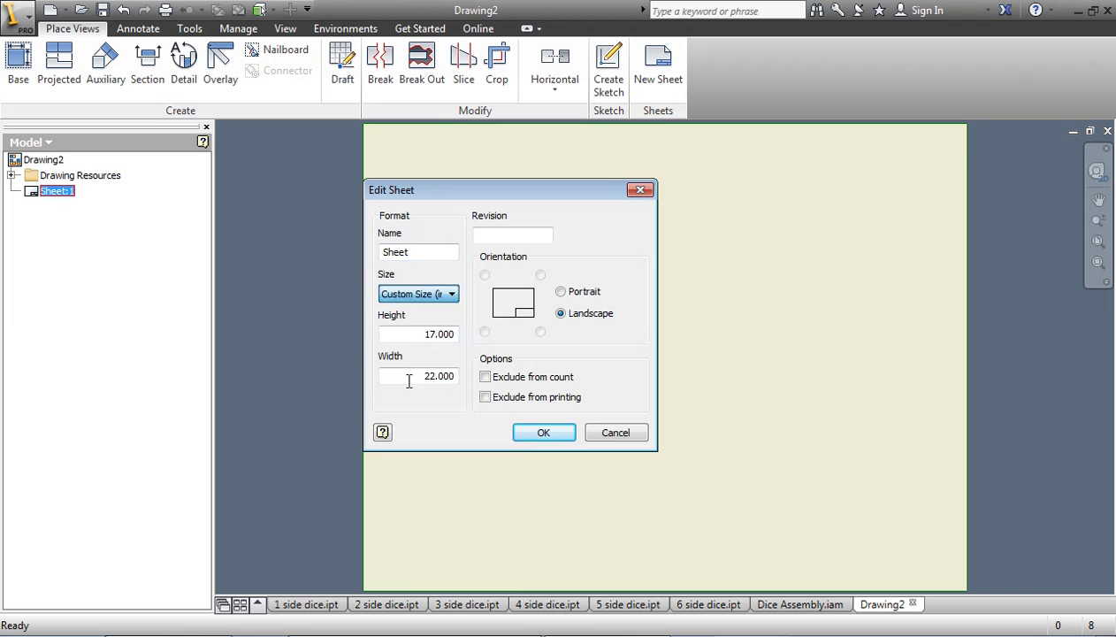
{"action": "left_click_drag", "start_coordinate": [413, 335], "coordinate": [512, 333]}
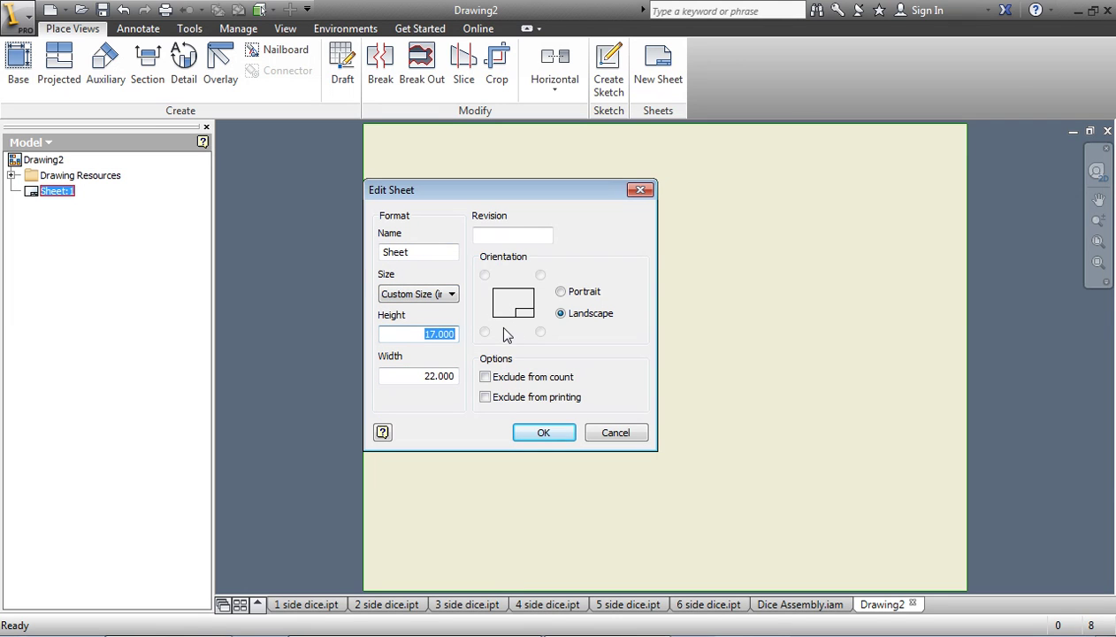
{"action": "type", "text": "12"}
{"action": "left_click_drag", "start_coordinate": [401, 378], "coordinate": [537, 371]}
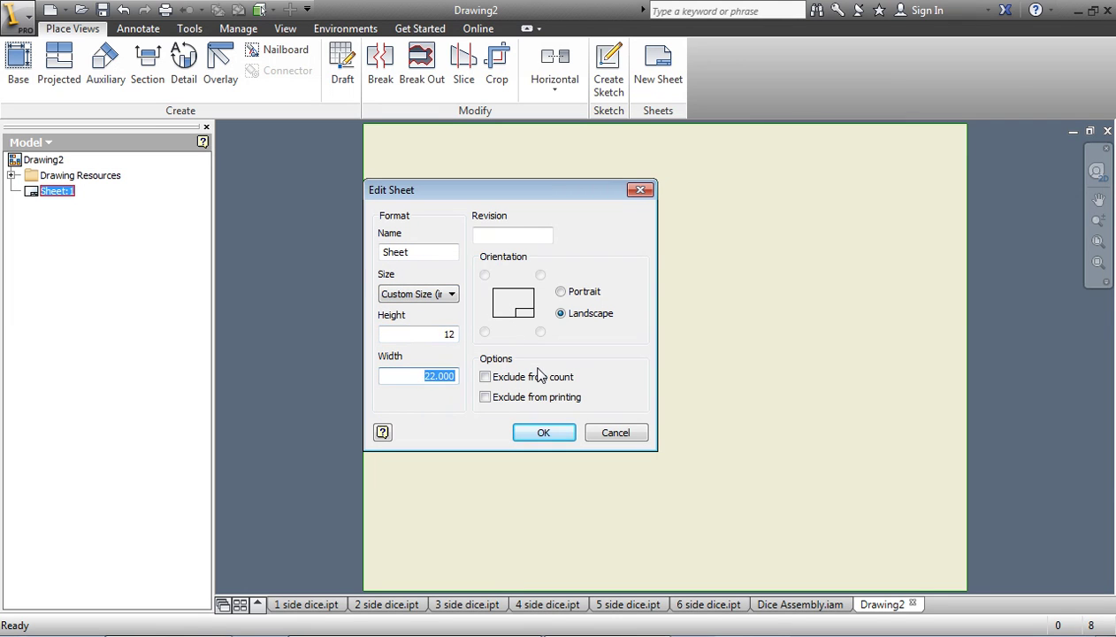
{"action": "type", "text": "24"}
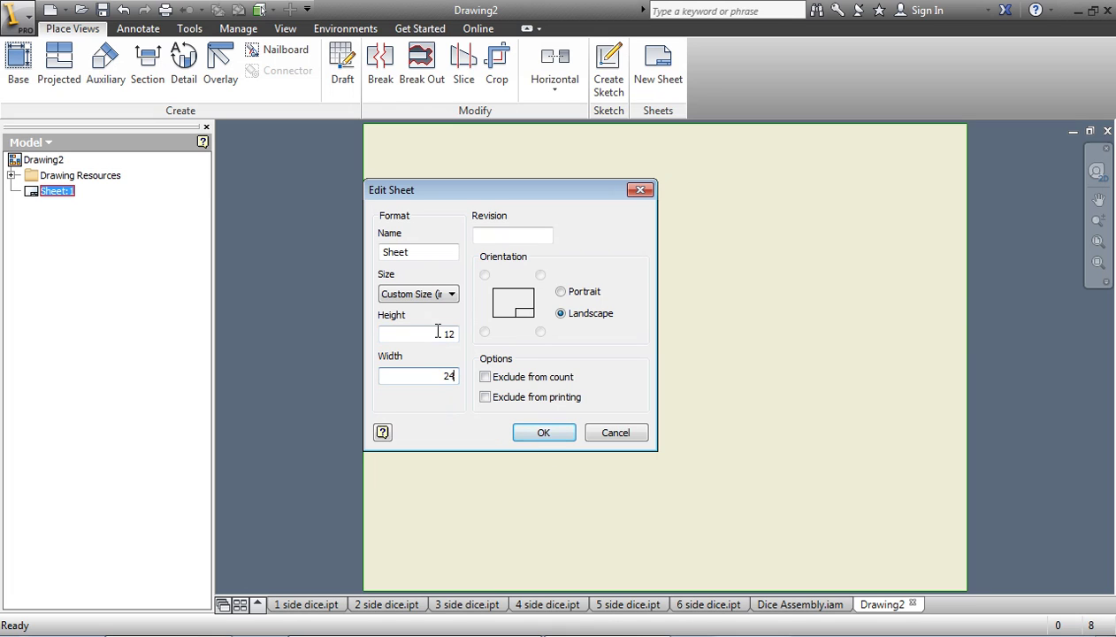
{"action": "left_click", "coordinate": [543, 433]}
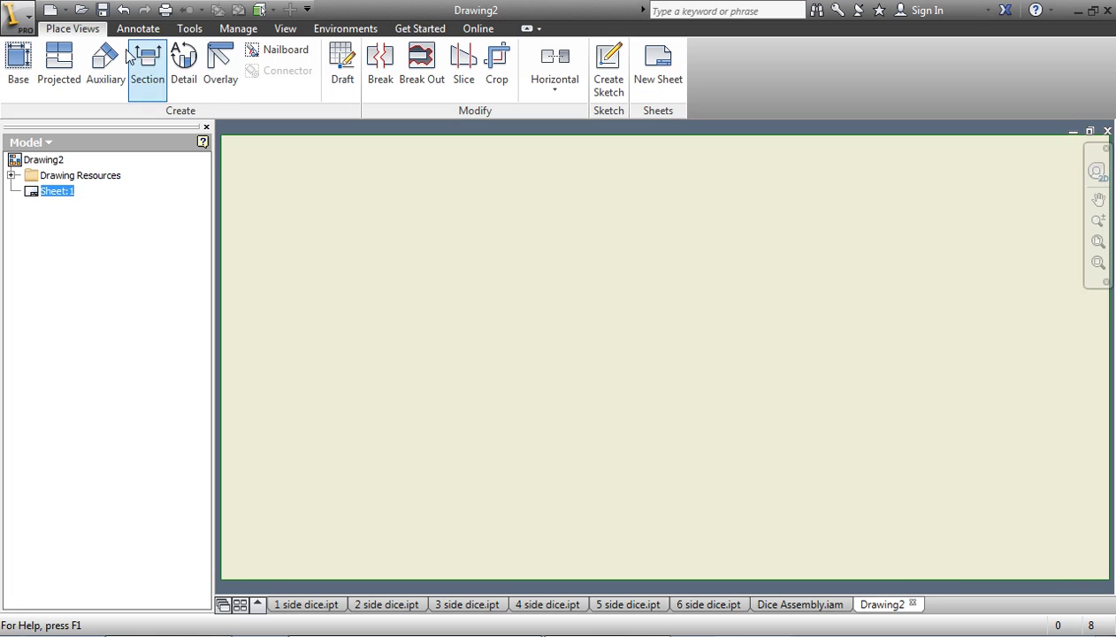
- Look through the open dice assembly and its side part files, and return to the drawing sheet
{"action": "left_click", "coordinate": [17, 60]}
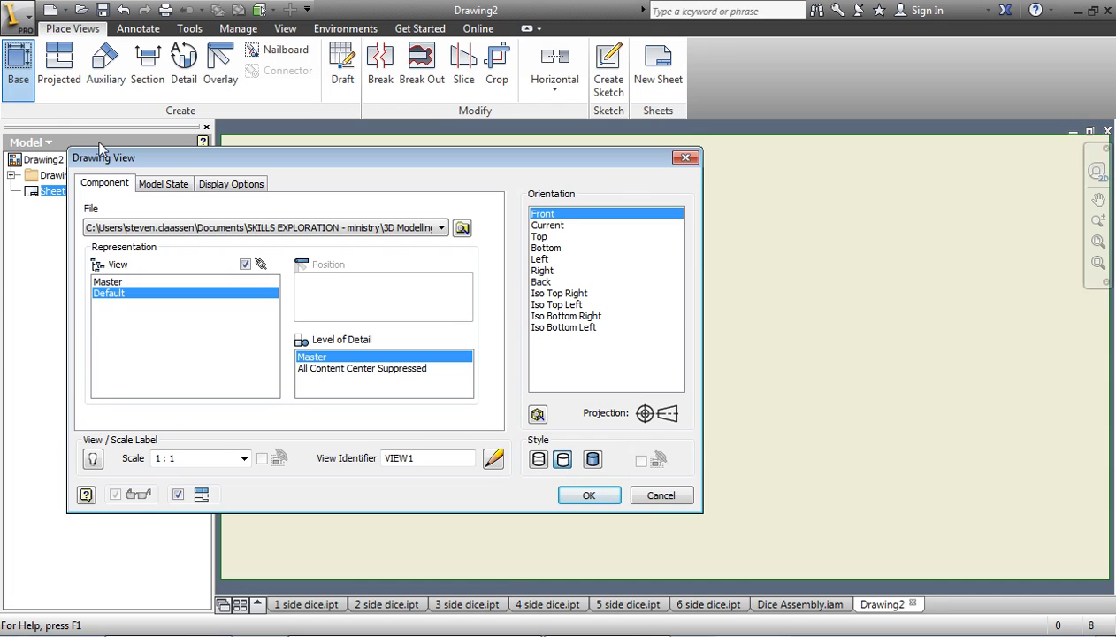
{"action": "left_click", "coordinate": [646, 497]}
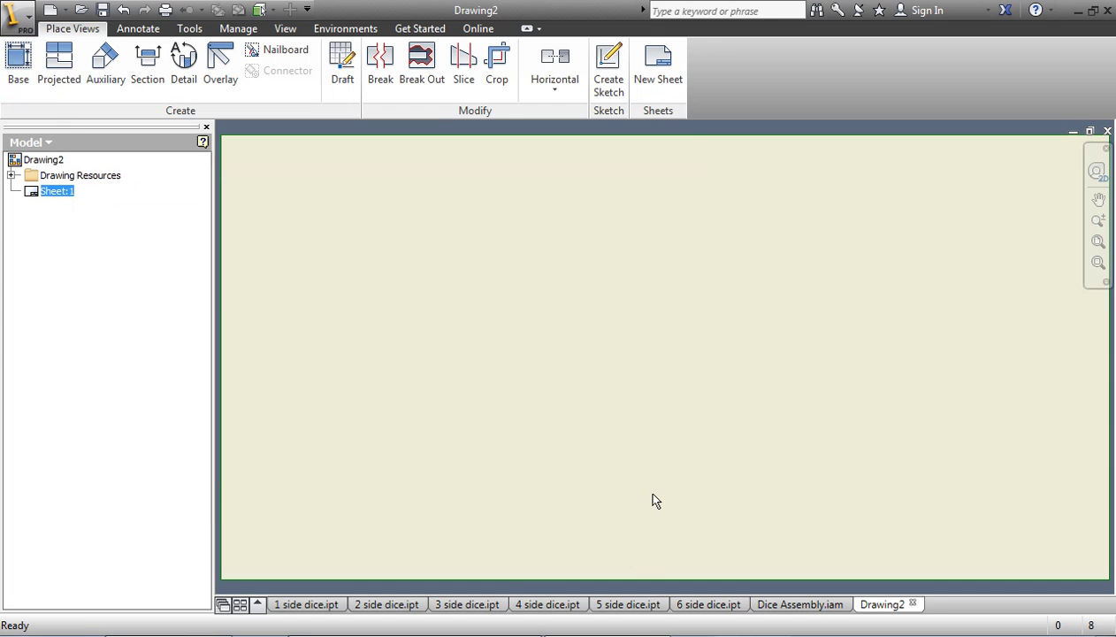
{"action": "left_click", "coordinate": [778, 604]}
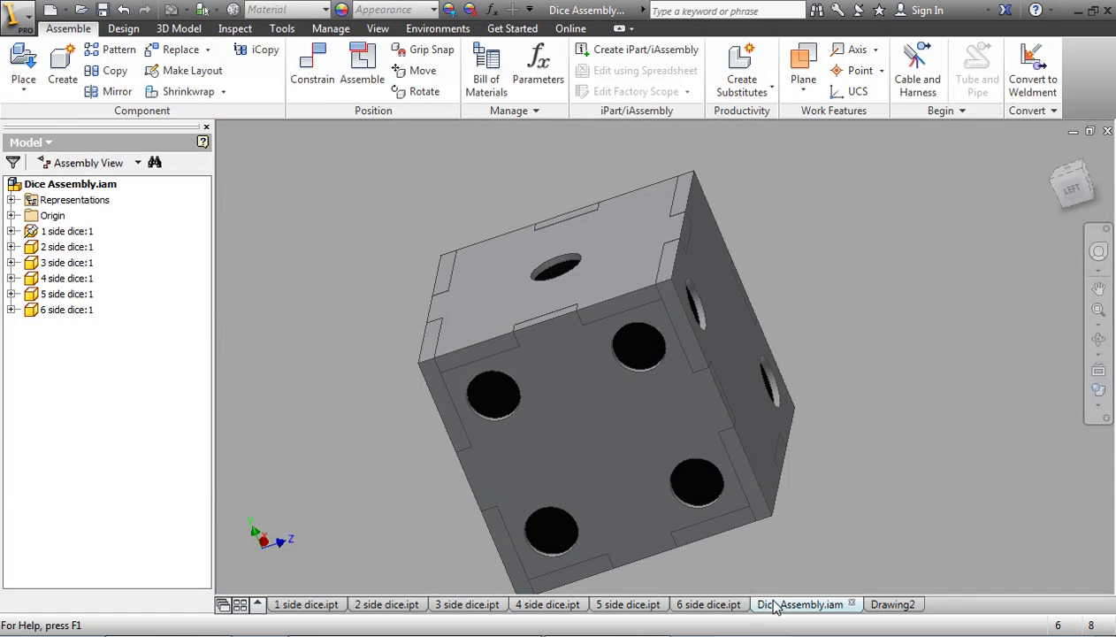
{"action": "left_click", "coordinate": [720, 605]}
{"action": "left_click", "coordinate": [633, 606]}
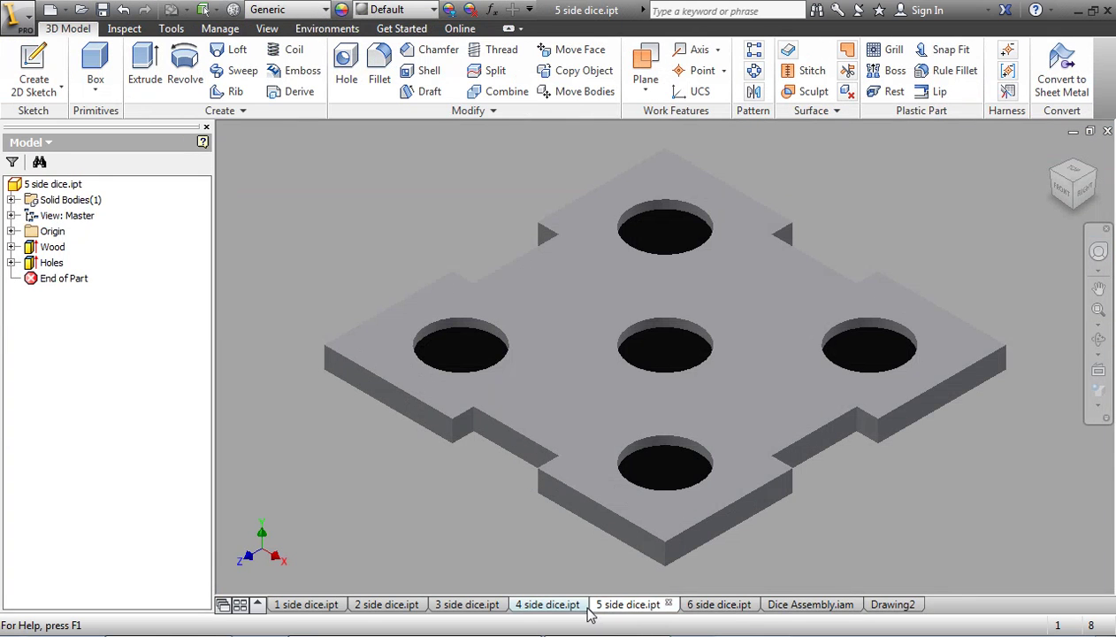
{"action": "left_click", "coordinate": [550, 607]}
{"action": "left_click", "coordinate": [469, 605]}
{"action": "left_click", "coordinate": [387, 605]}
{"action": "left_click", "coordinate": [305, 605]}
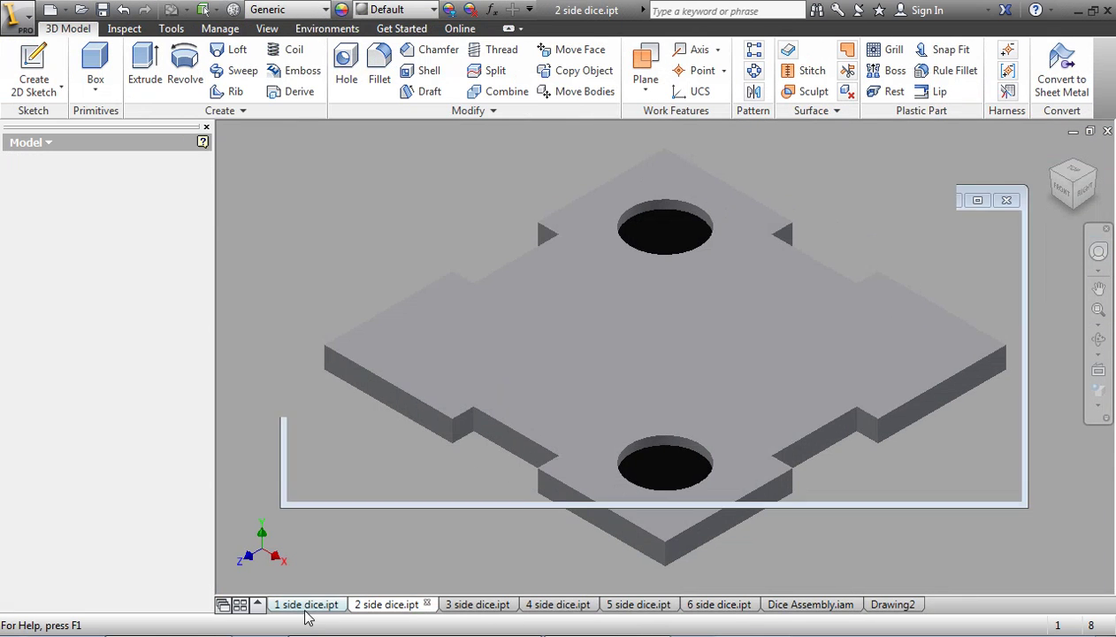
{"action": "left_click", "coordinate": [892, 605]}
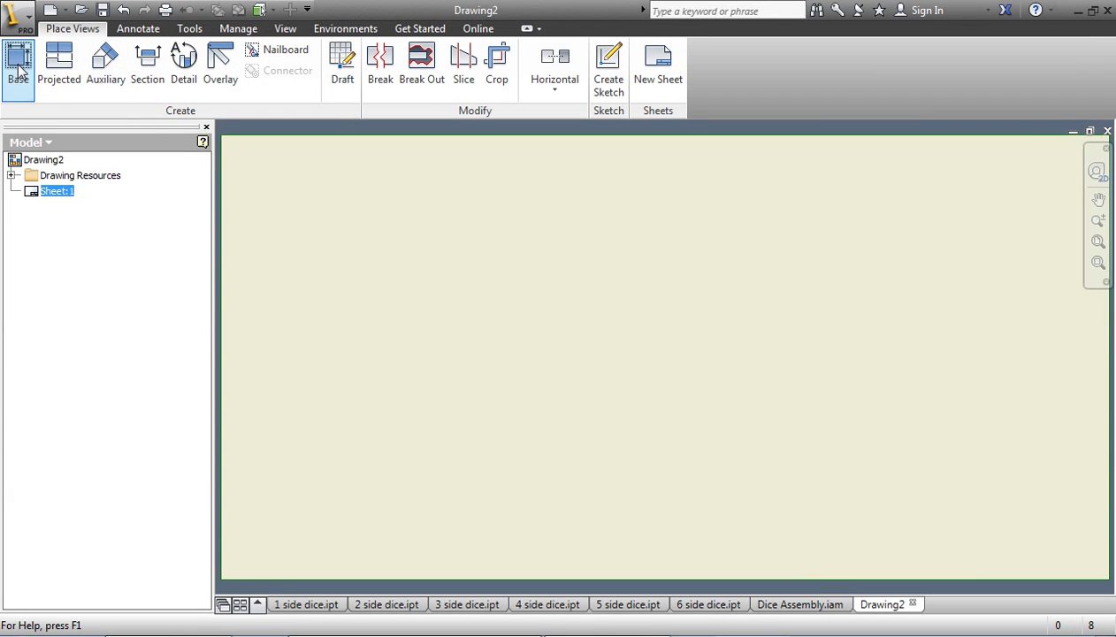
- Place a top-oriented base view of 1 side dice.ipt at 1:1 scale in the upper-right area of the sheet
{"action": "left_click", "coordinate": [18, 75]}
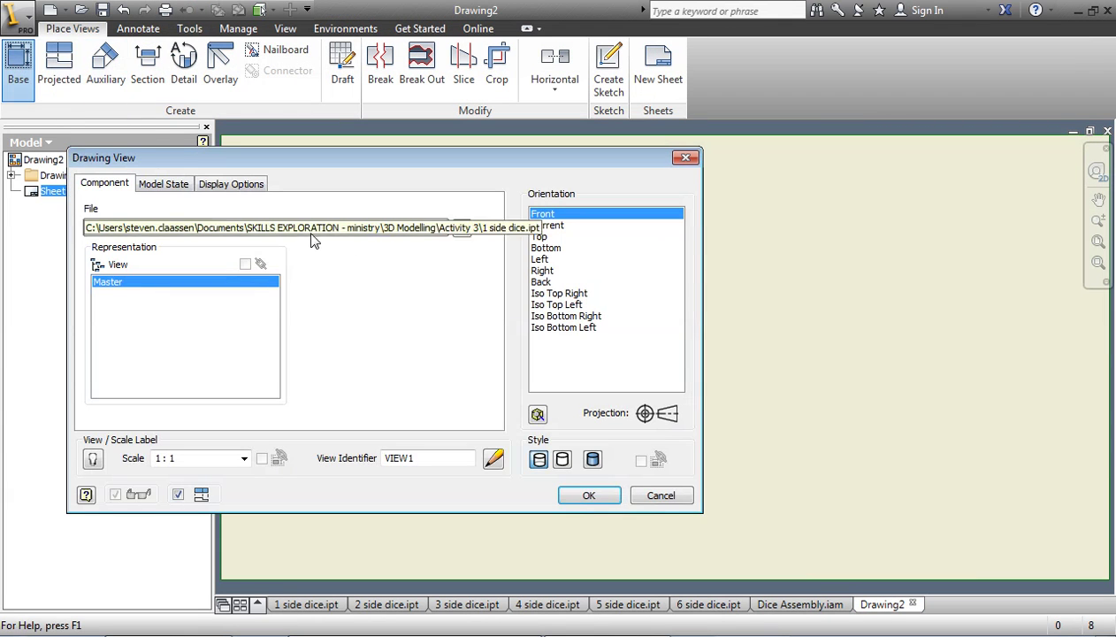
{"action": "left_click", "coordinate": [539, 237]}
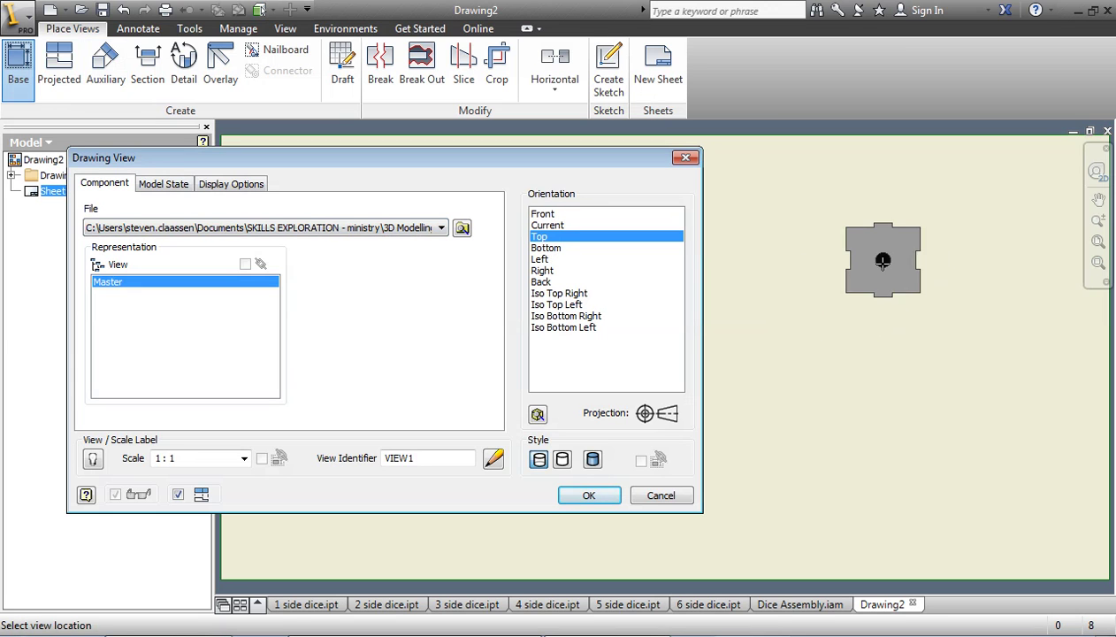
{"action": "left_click", "coordinate": [442, 230]}
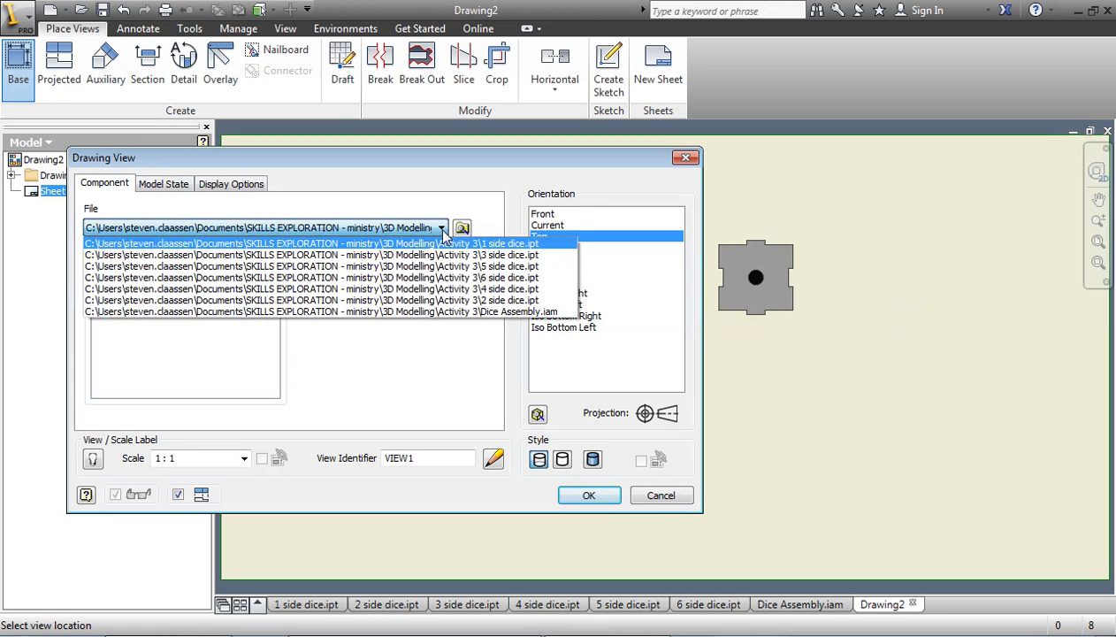
{"action": "left_click", "coordinate": [446, 312]}
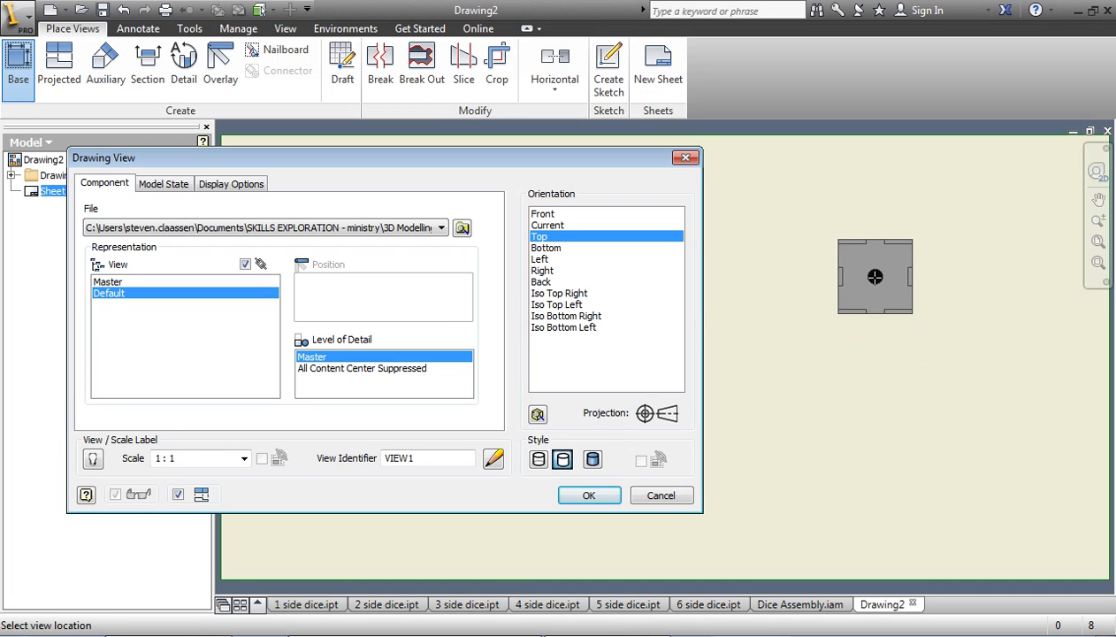
{"action": "left_click", "coordinate": [441, 228]}
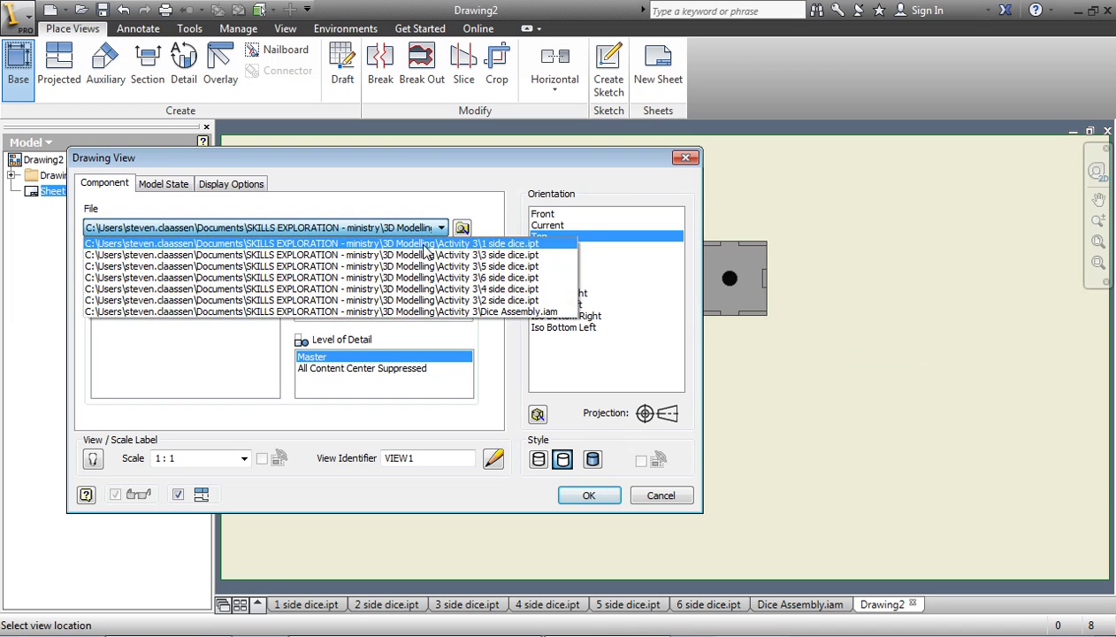
{"action": "left_click", "coordinate": [423, 244]}
{"action": "left_click", "coordinate": [851, 246]}
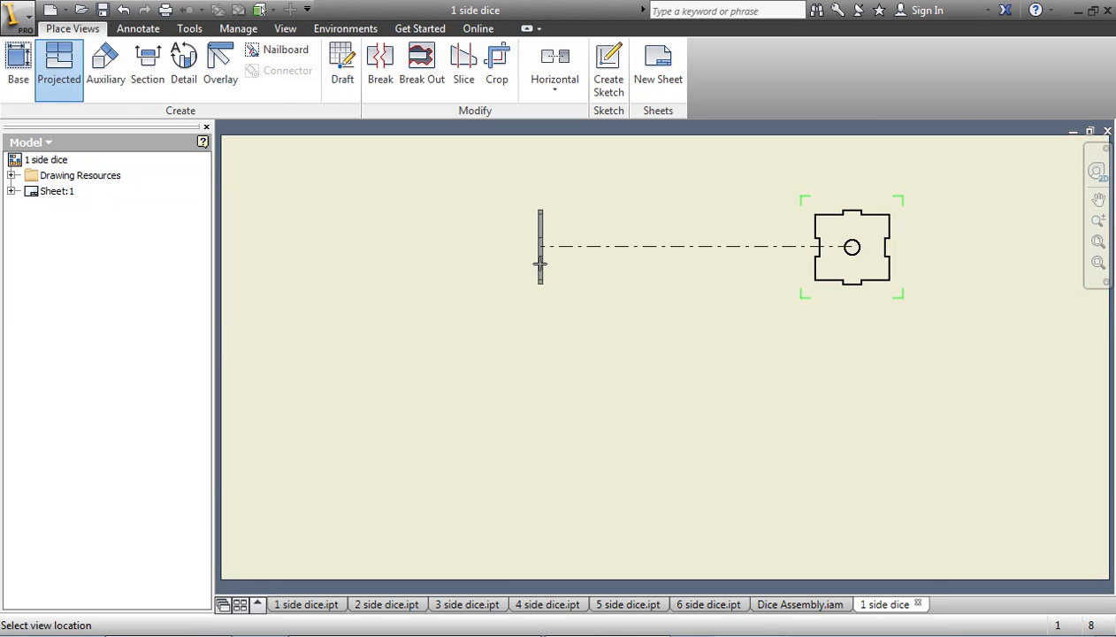
- Place a top-oriented base view of 2 side dice.ipt at 1:1 scale directly below the one-hole side
{"action": "left_click", "coordinate": [18, 69]}
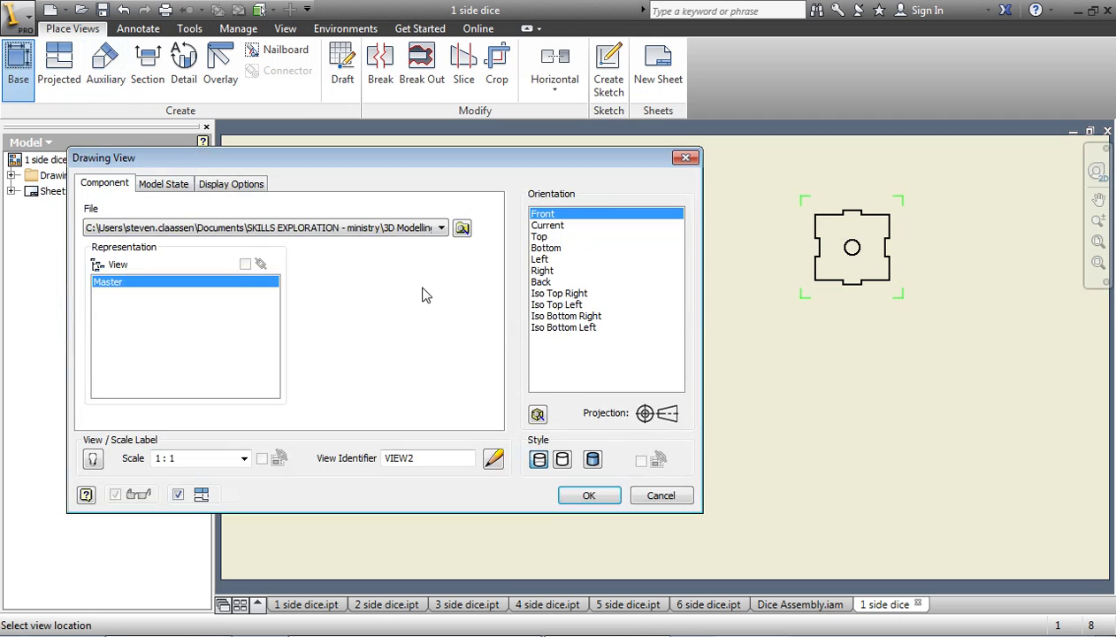
{"action": "left_click", "coordinate": [440, 228]}
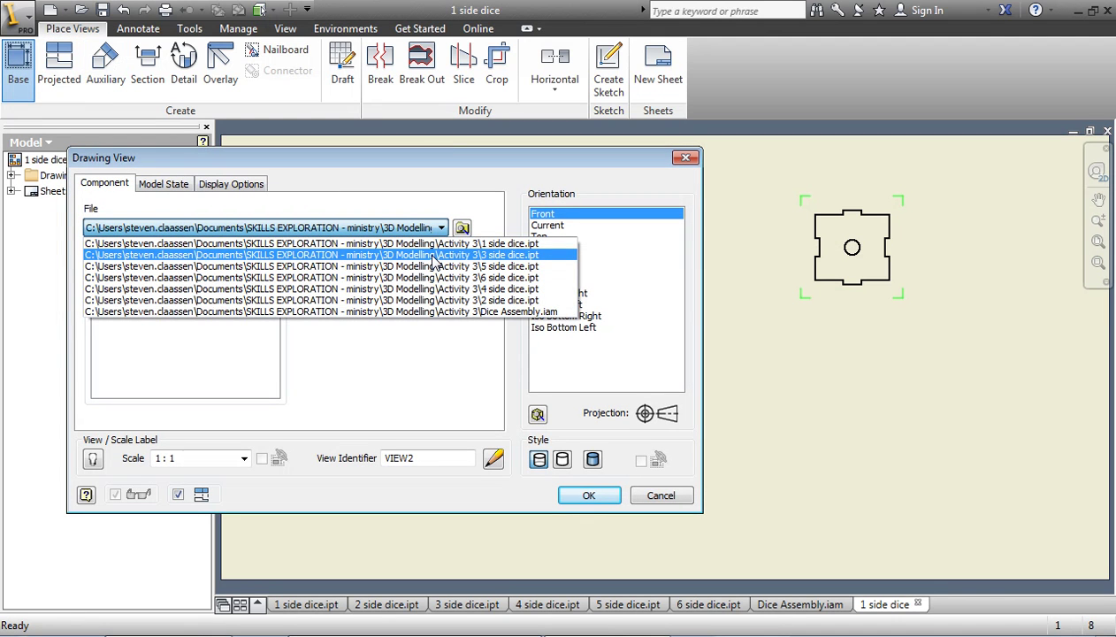
{"action": "left_click", "coordinate": [449, 289]}
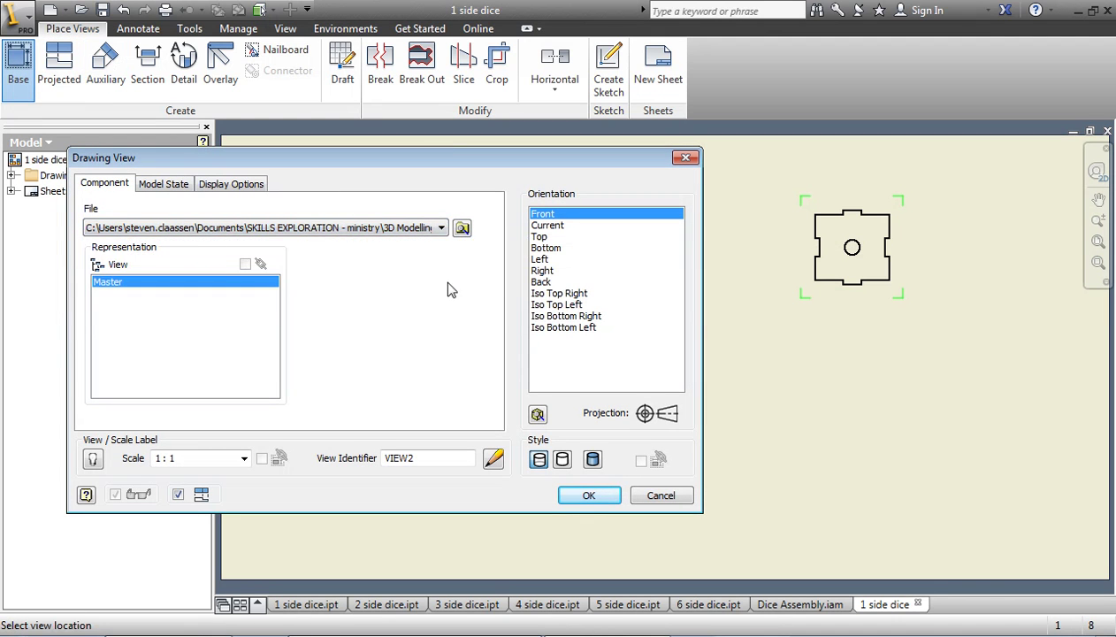
{"action": "left_click", "coordinate": [539, 236]}
{"action": "left_click", "coordinate": [849, 363]}
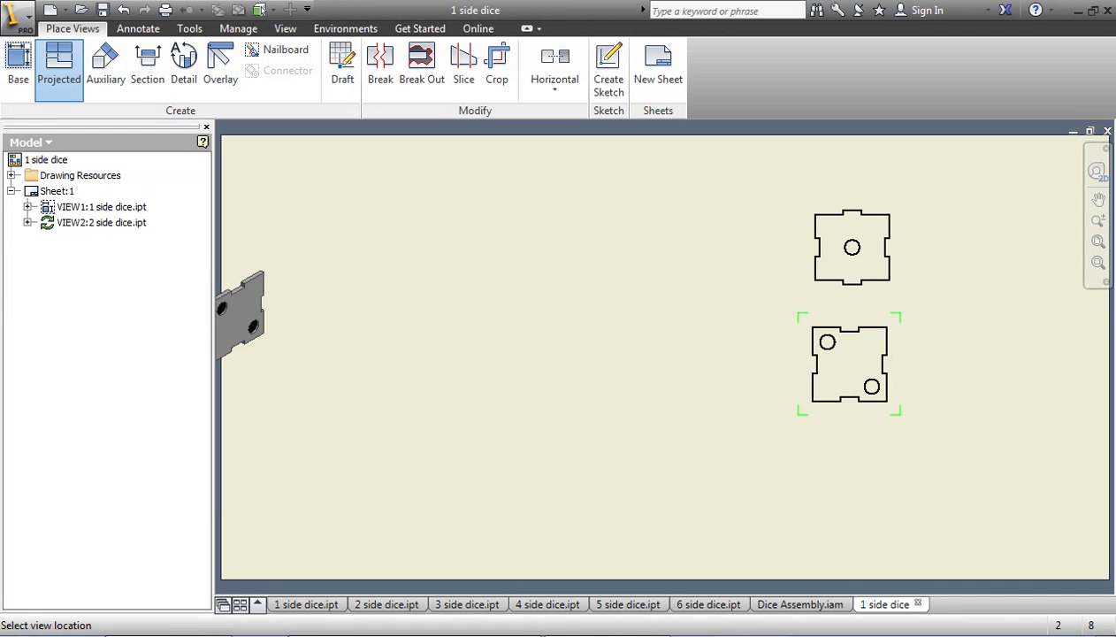
- Place a top-oriented base view of 3 side dice.ipt at 1:1 scale to the right of the one-hole side
{"action": "left_click", "coordinate": [18, 67]}
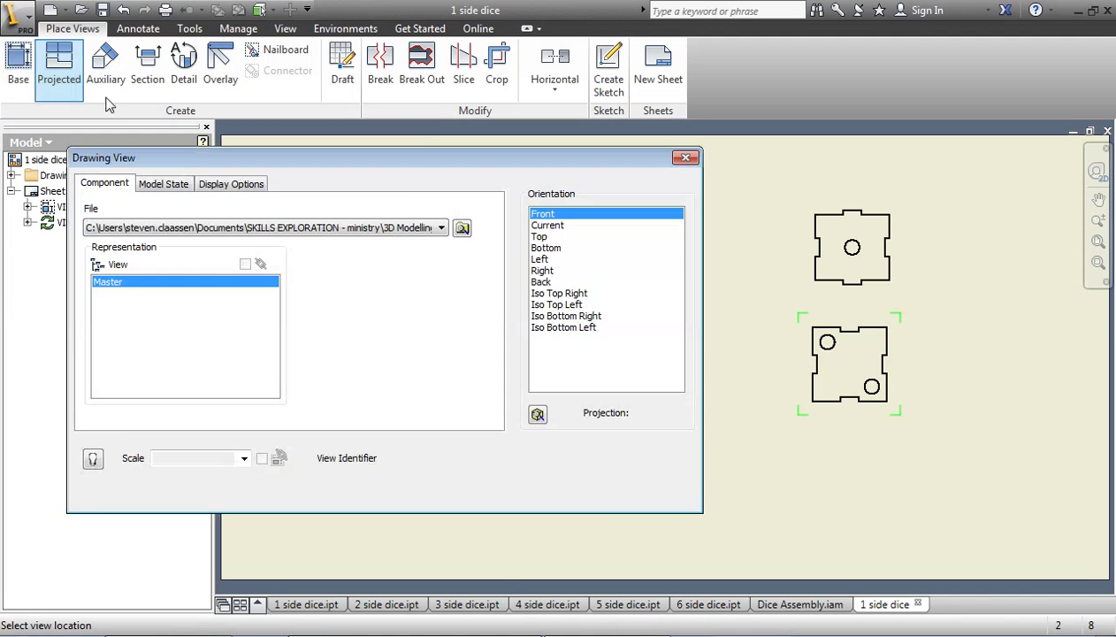
{"action": "left_click", "coordinate": [442, 228]}
{"action": "left_click", "coordinate": [447, 242]}
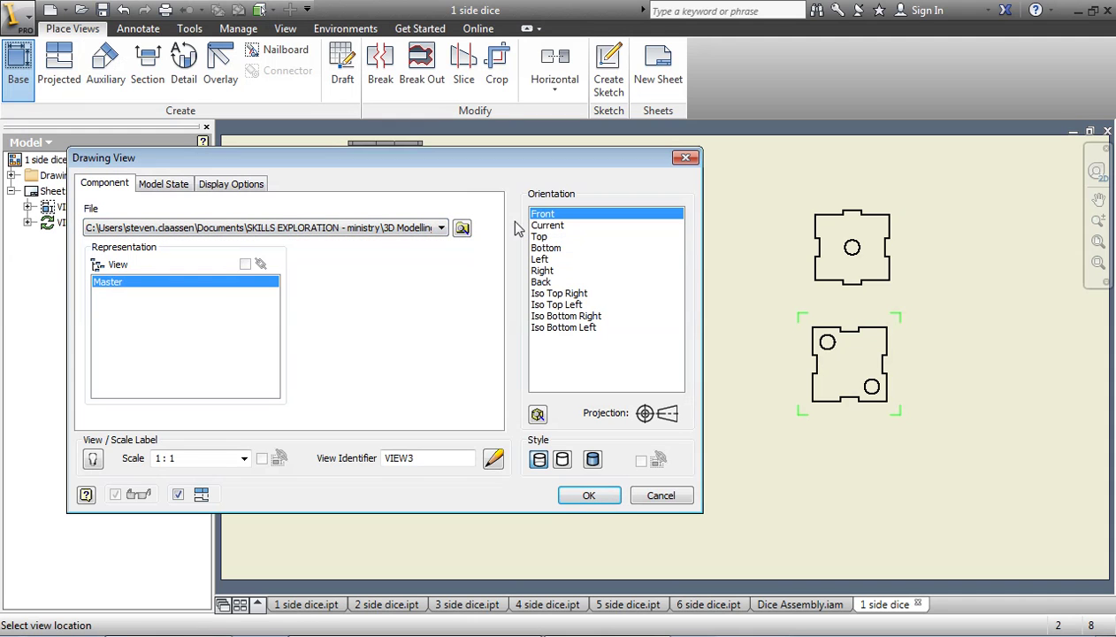
{"action": "left_click", "coordinate": [539, 236]}
{"action": "left_click", "coordinate": [953, 249]}
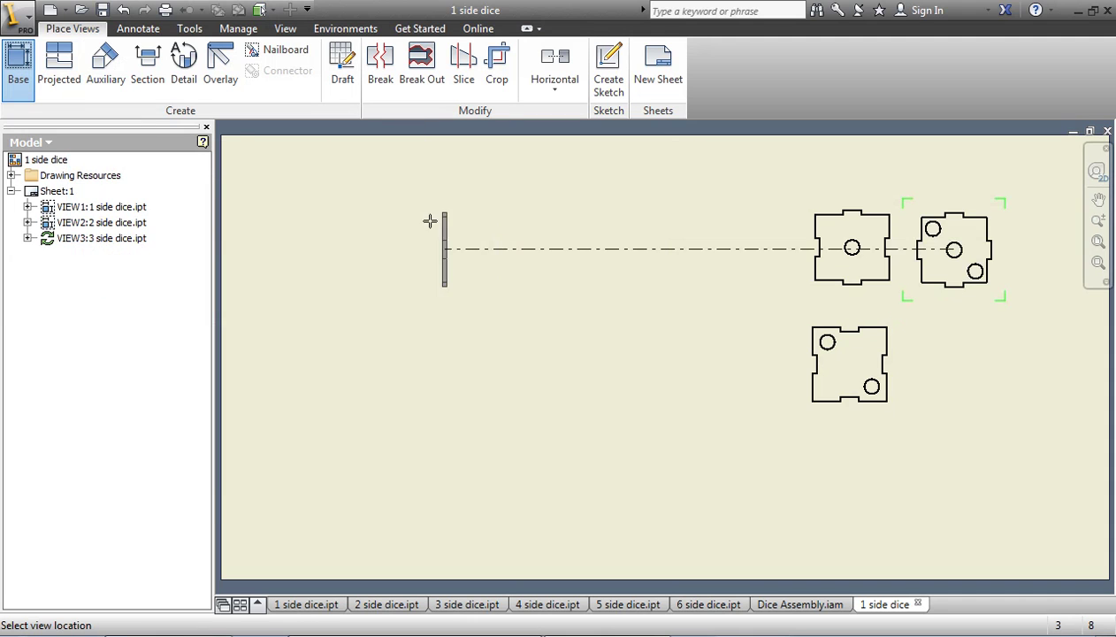
- Place a top-oriented base view of 4 side dice.ipt at 1:1 scale below the three-hole side
{"action": "left_click", "coordinate": [19, 64]}
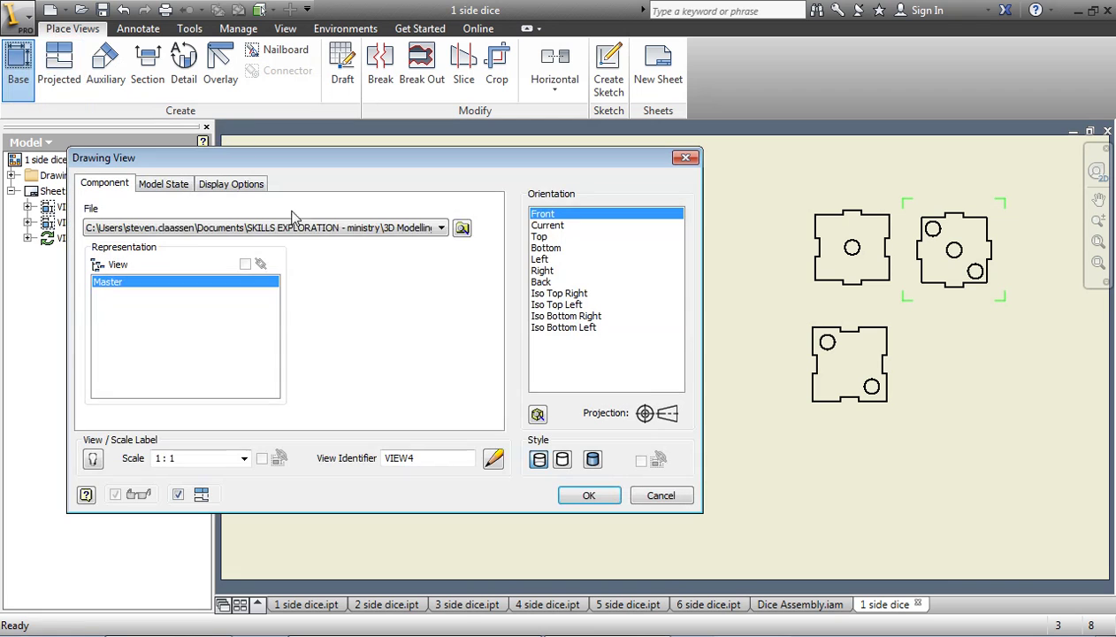
{"action": "left_click", "coordinate": [443, 230]}
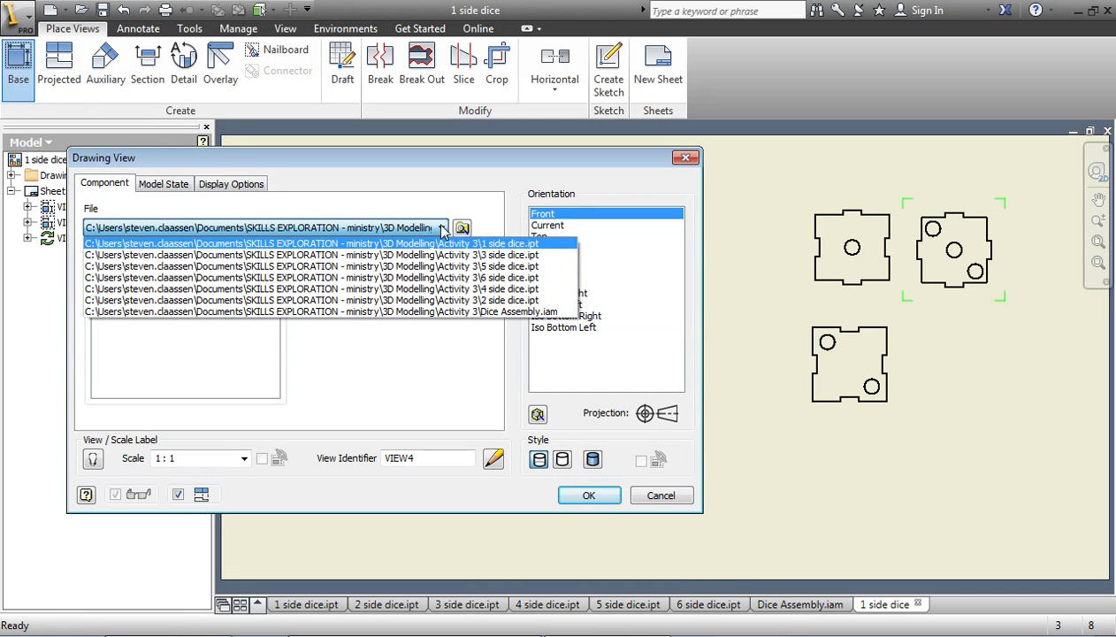
{"action": "left_click", "coordinate": [432, 294]}
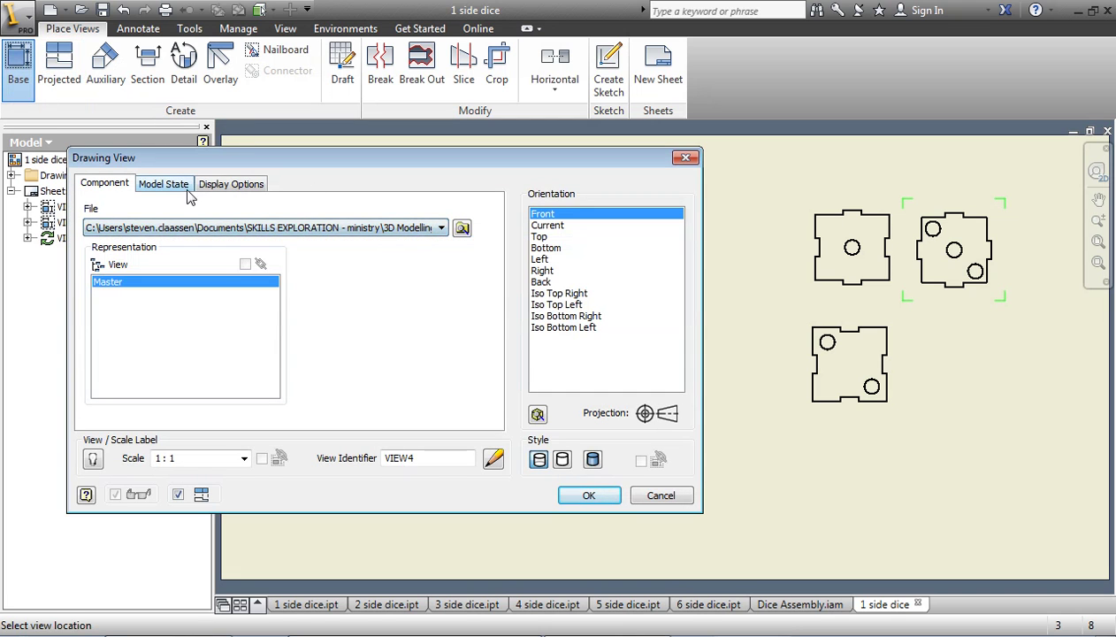
{"action": "left_click", "coordinate": [552, 237]}
{"action": "left_click", "coordinate": [958, 364]}
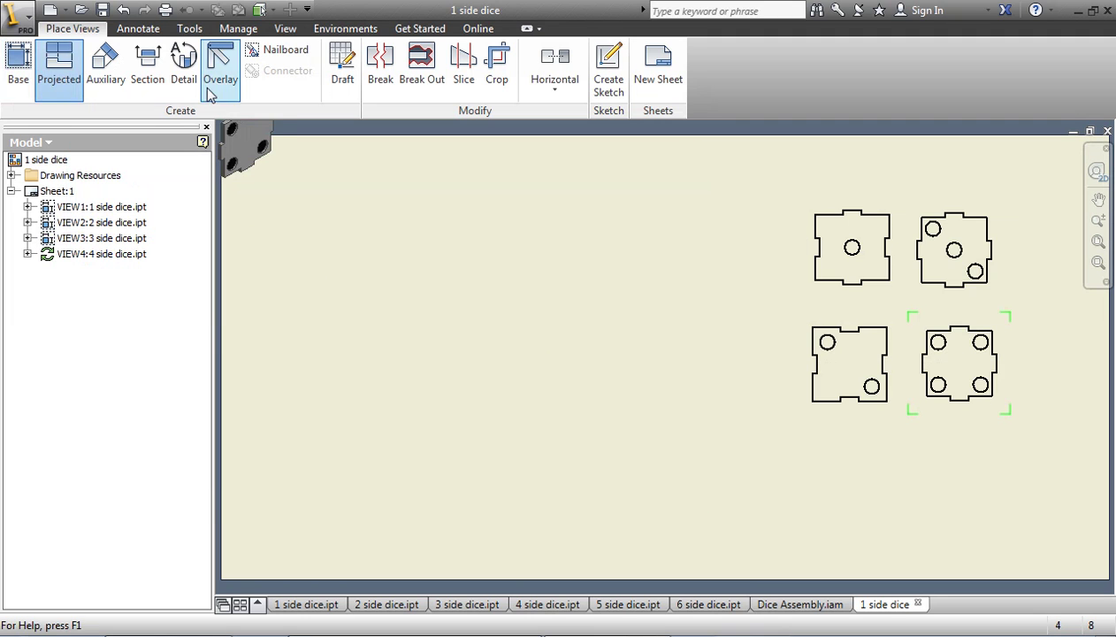
- Place a top-oriented base view of 5 side dice.ipt at 1:1 scale directly below the two-hole side
{"action": "left_click", "coordinate": [18, 70]}
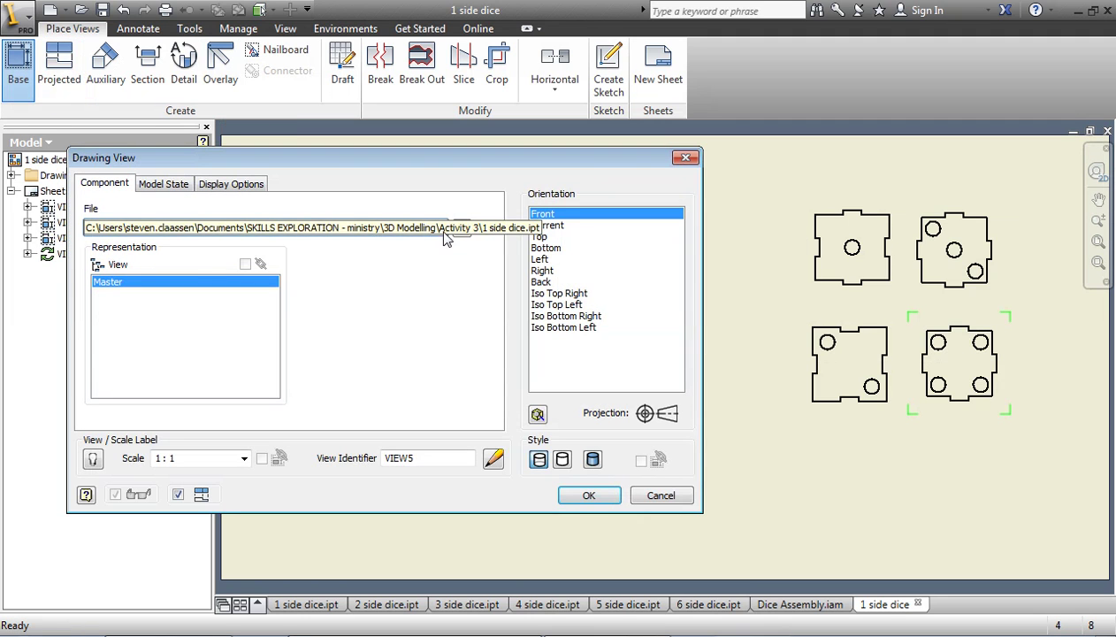
{"action": "left_click", "coordinate": [444, 232]}
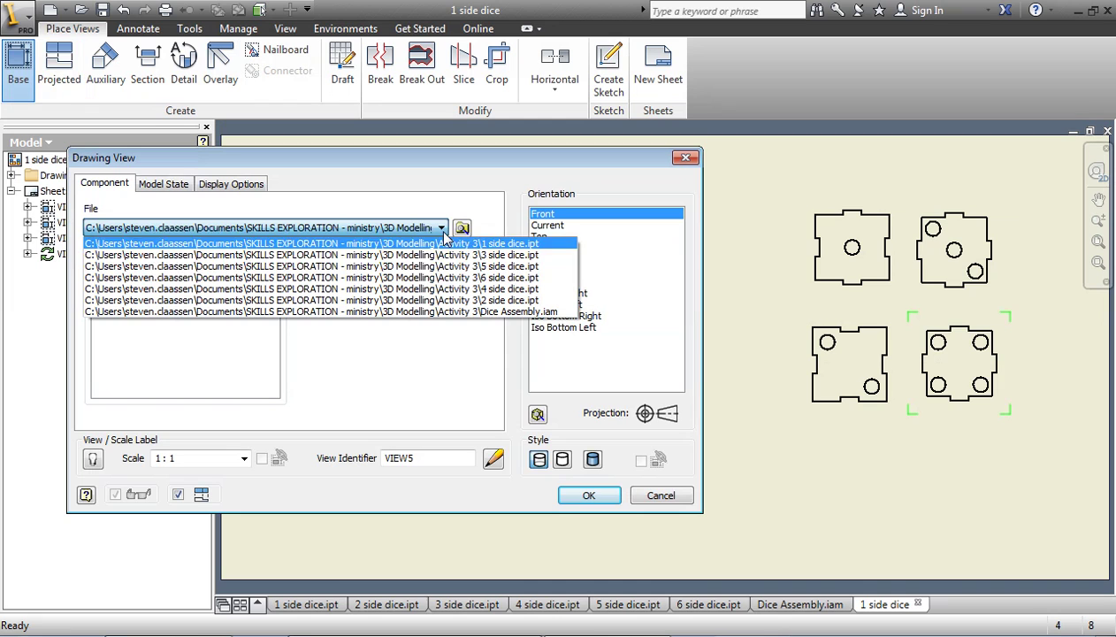
{"action": "left_click", "coordinate": [448, 277]}
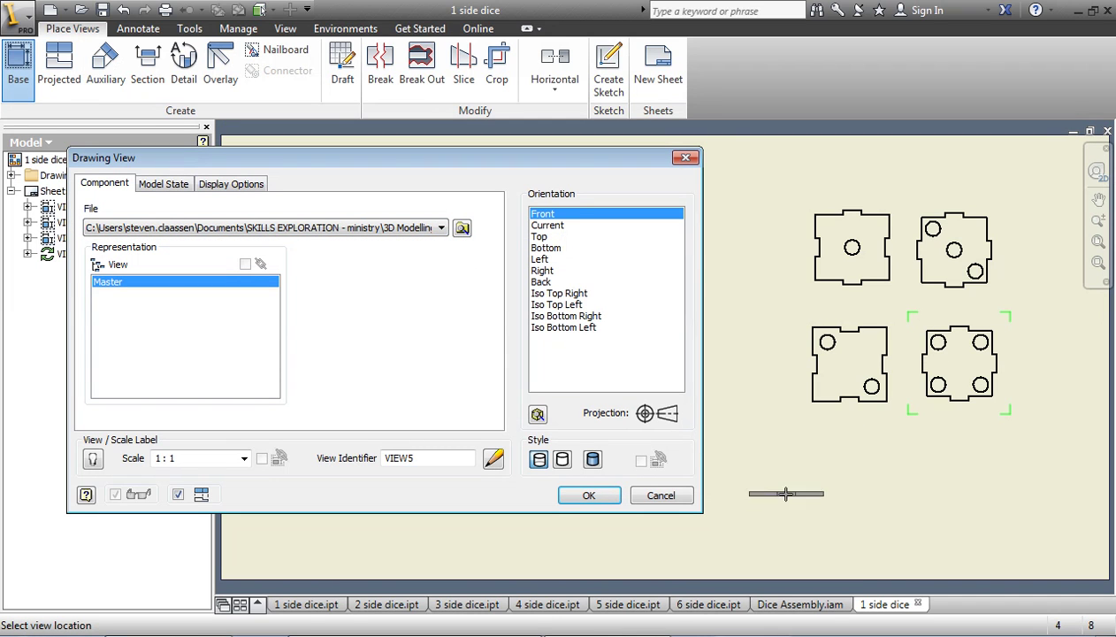
{"action": "left_click", "coordinate": [539, 236]}
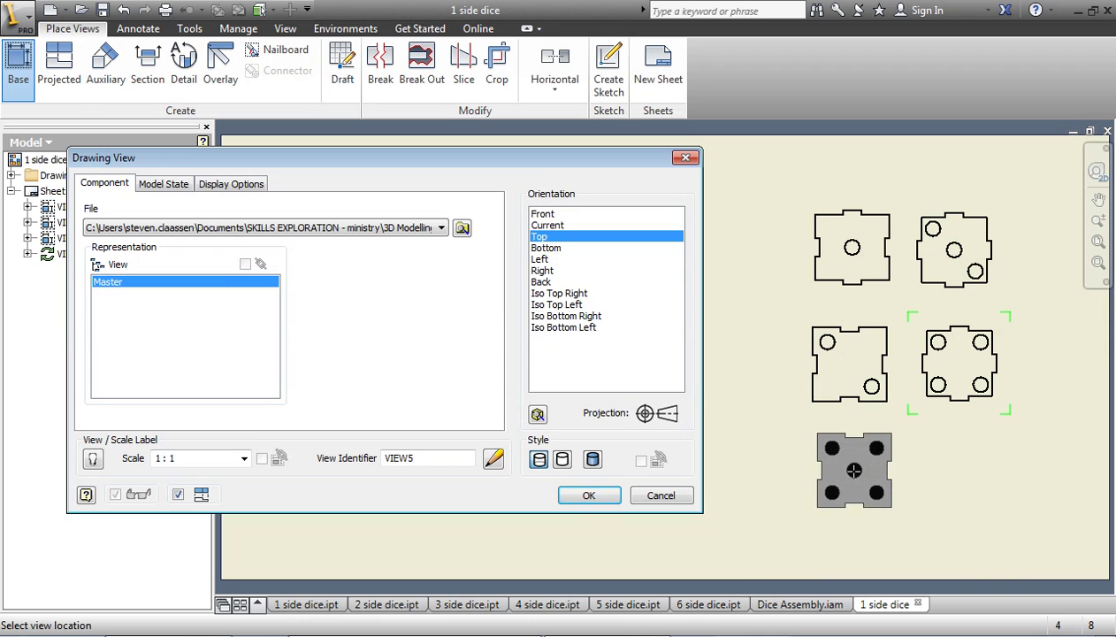
{"action": "left_click", "coordinate": [849, 469]}
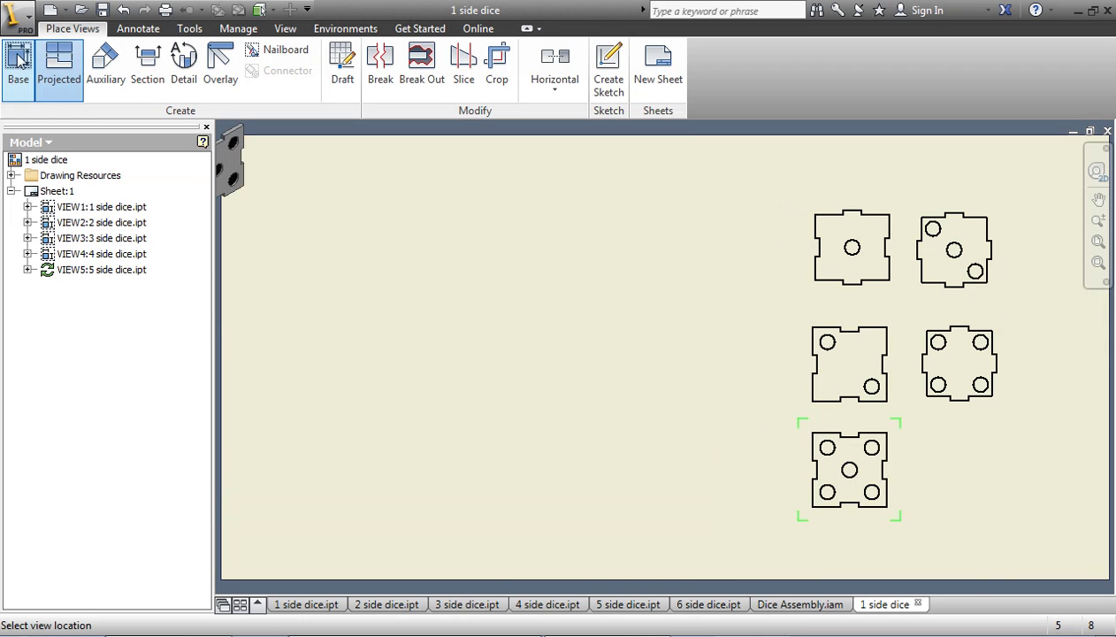
- Place a top-oriented base view of 6 side dice.ipt at 1:1 scale below the four-hole side, without any projected views
{"action": "left_click", "coordinate": [18, 69]}
{"action": "left_click", "coordinate": [443, 228]}
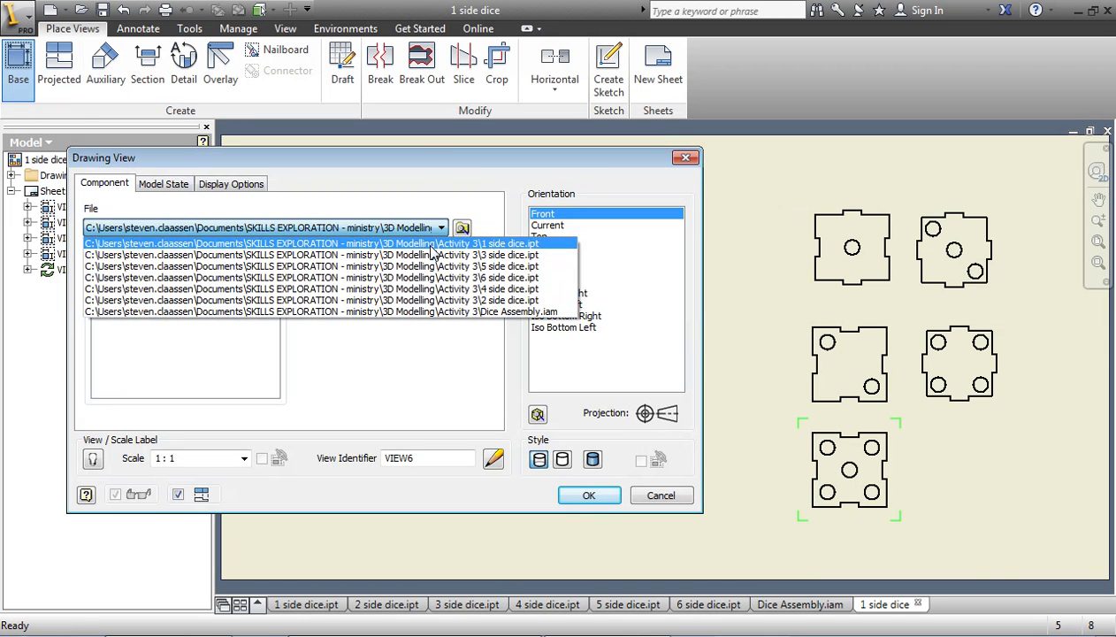
{"action": "left_click", "coordinate": [433, 278]}
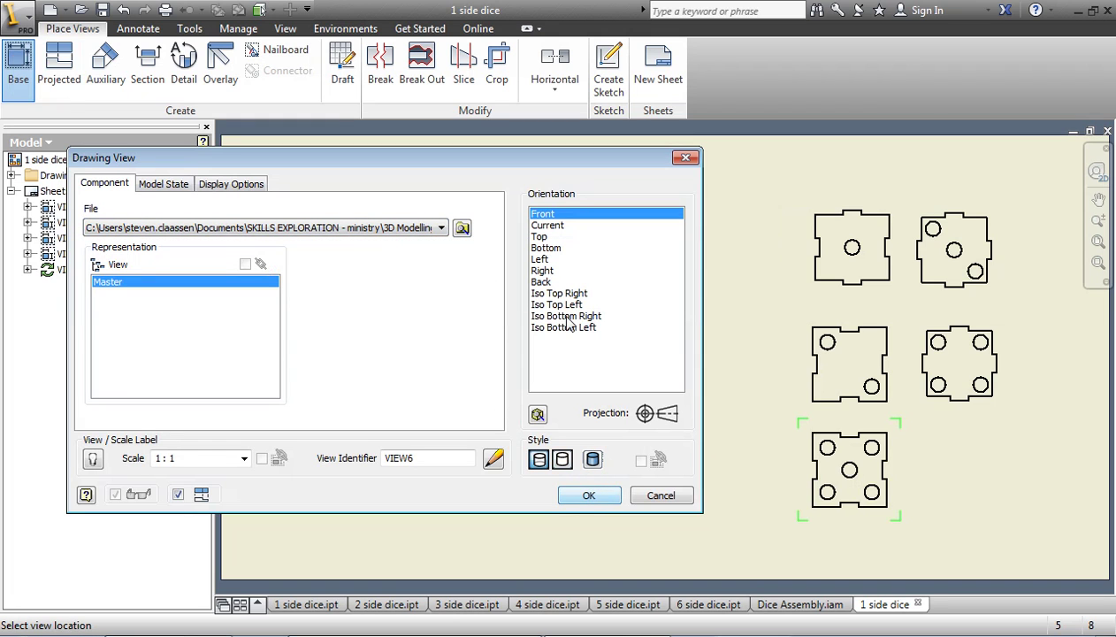
{"action": "left_click", "coordinate": [538, 237]}
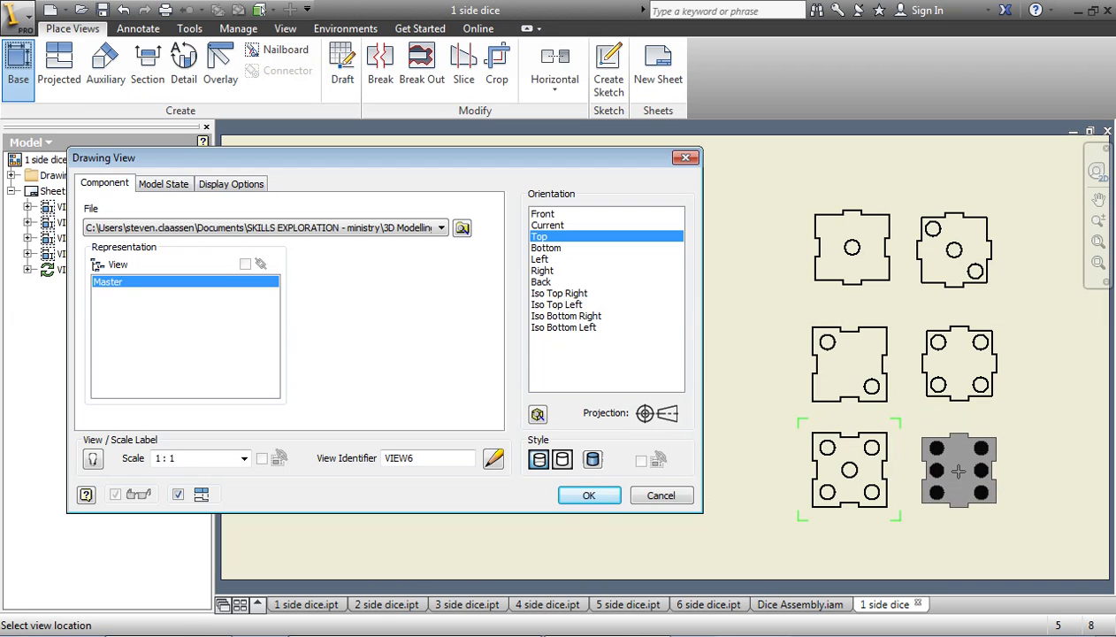
{"action": "left_click", "coordinate": [960, 467]}
{"action": "right_click", "coordinate": [434, 385]}
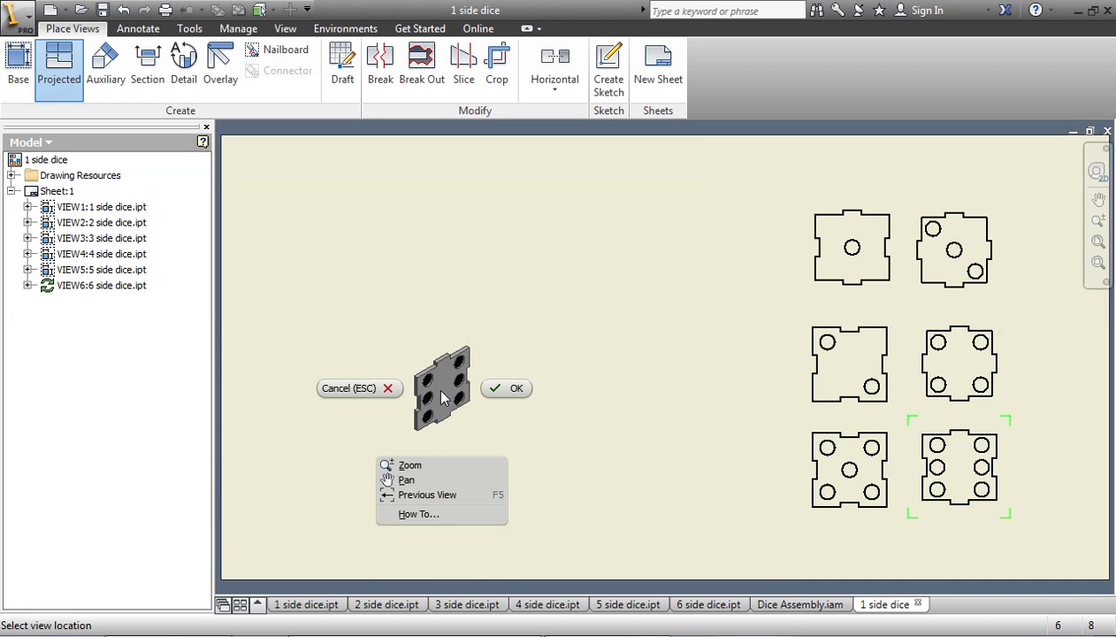
{"action": "left_click", "coordinate": [349, 386]}
{"action": "mouse_move", "coordinate": [737, 346]}
{"action": "middle_mouse_down"}
{"action": "mouse_move", "coordinate": [699, 346]}
{"action": "mouse_move", "coordinate": [740, 348]}
{"action": "middle_mouse_up"}
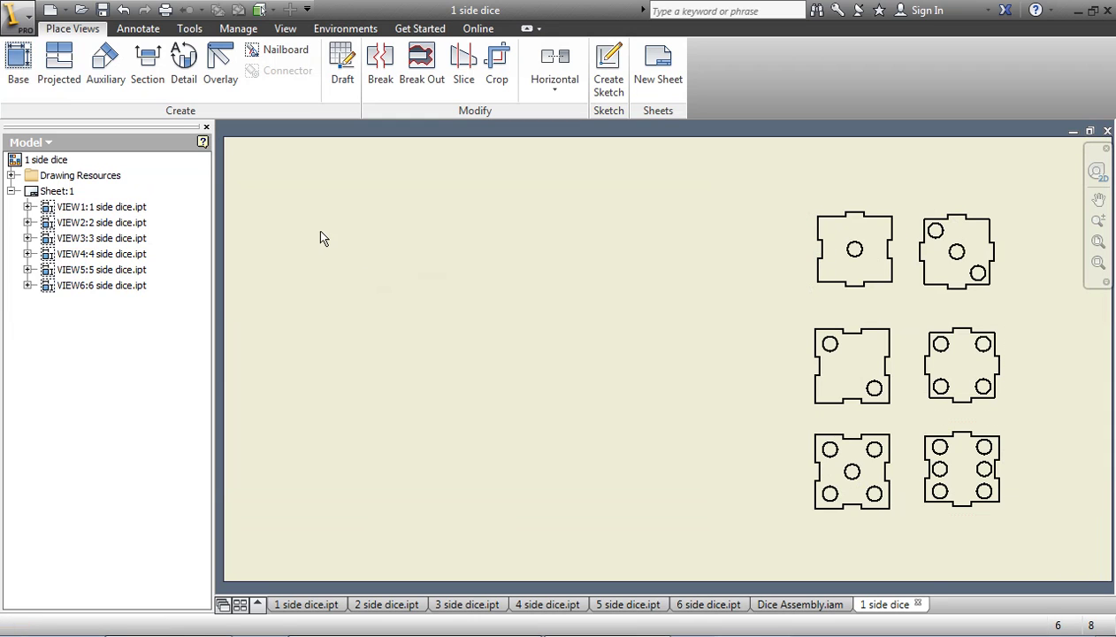
- Create a new drawing layer based on 3D Sketch Geometry (ANSI) and name it Laser Engraver
{"action": "left_click", "coordinate": [156, 30]}
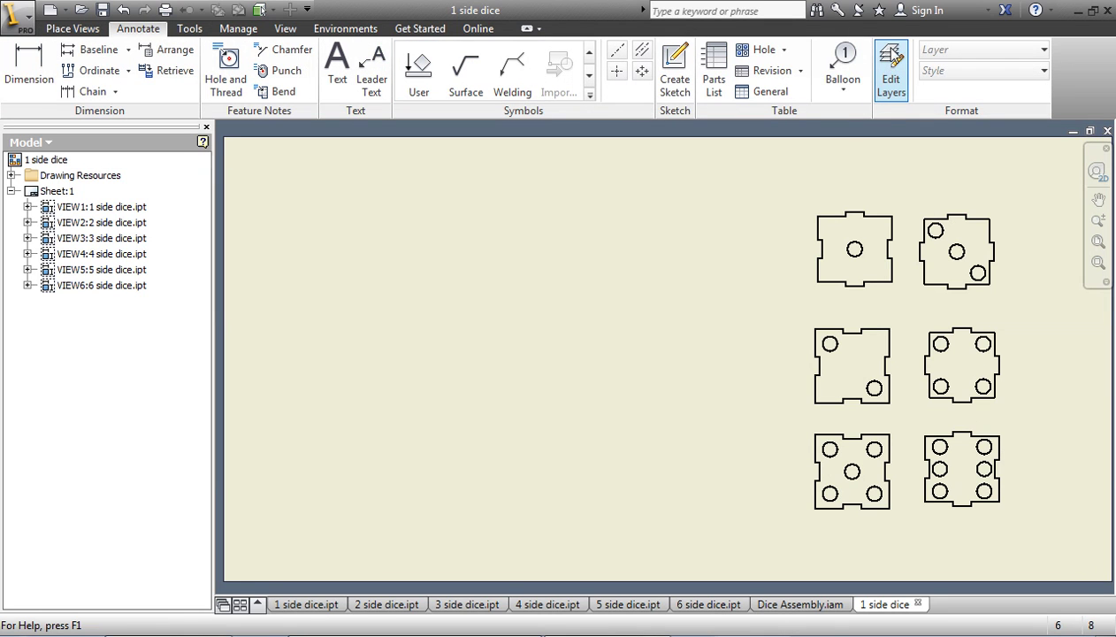
{"action": "left_click", "coordinate": [890, 71]}
{"action": "left_click", "coordinate": [447, 119]}
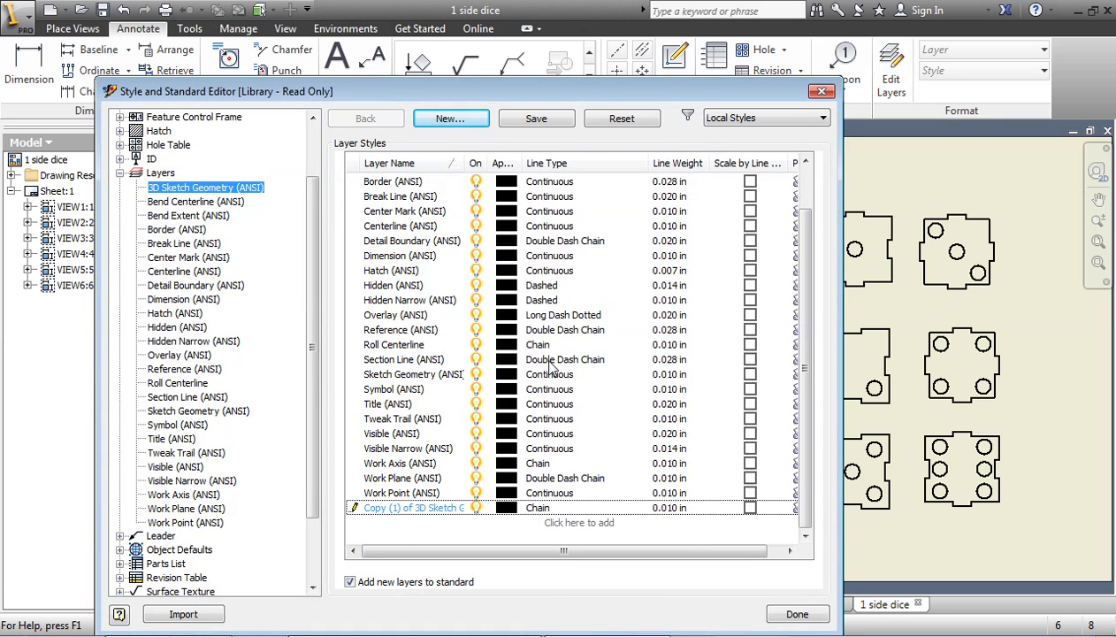
{"action": "double_click", "coordinate": [441, 506]}
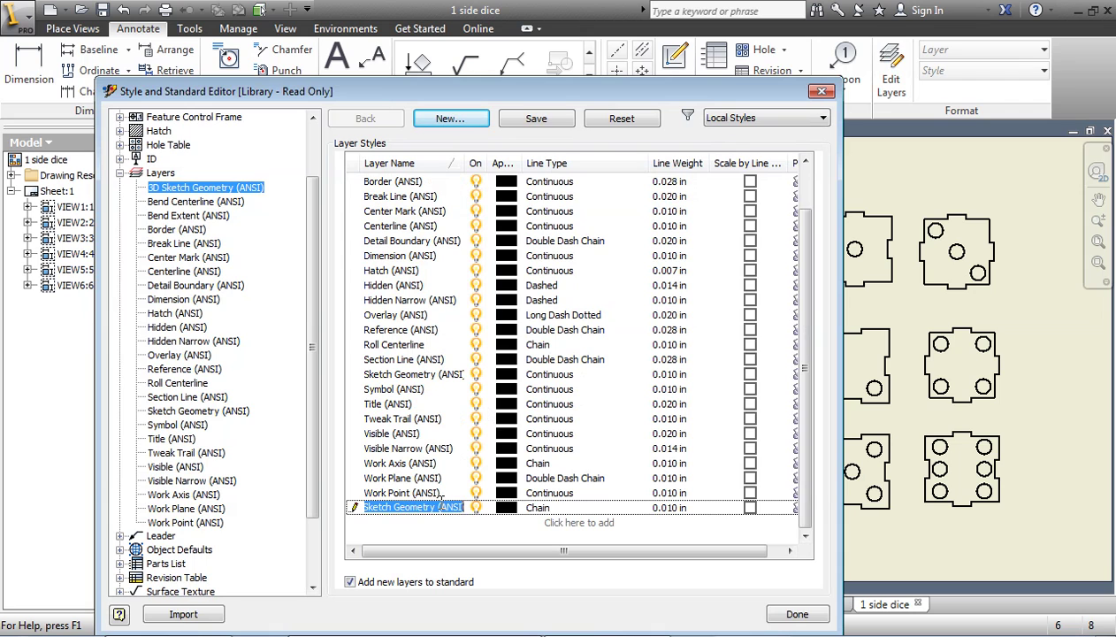
{"action": "type", "text": "Laser Engraver"}
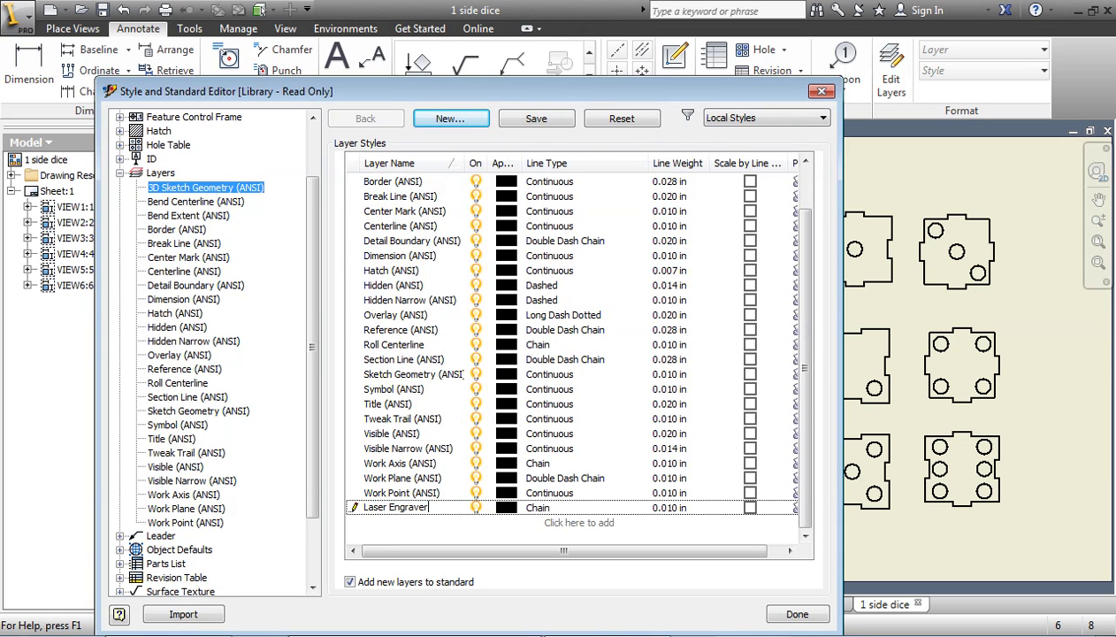
- Give the Laser Engraver layer a pure red colour and the Continuous line type
{"action": "left_click", "coordinate": [507, 509]}
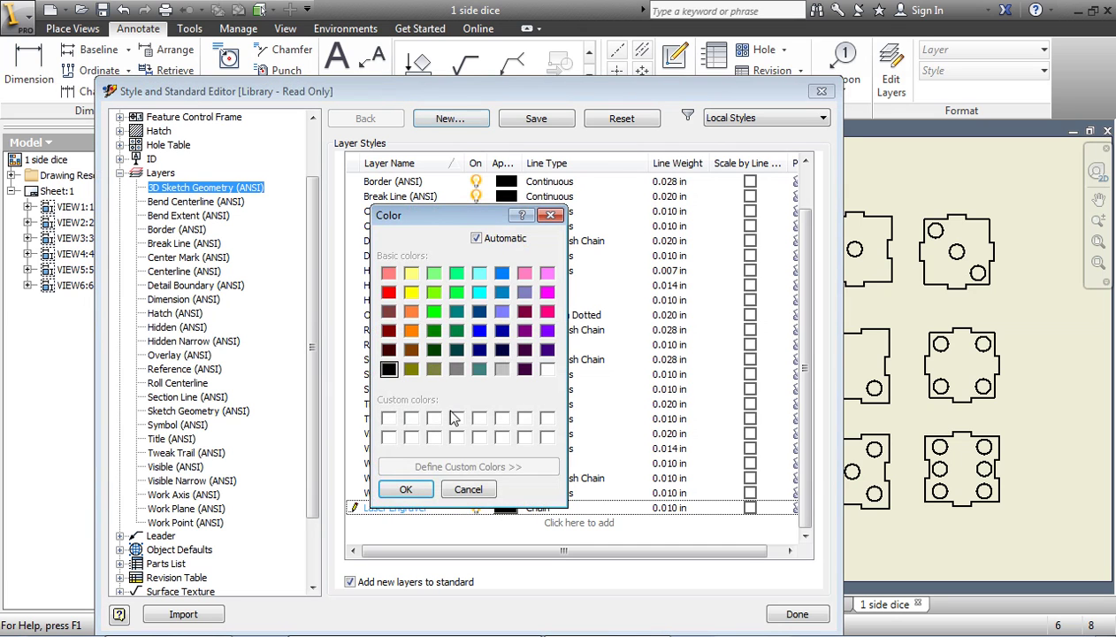
{"action": "left_click", "coordinate": [389, 293]}
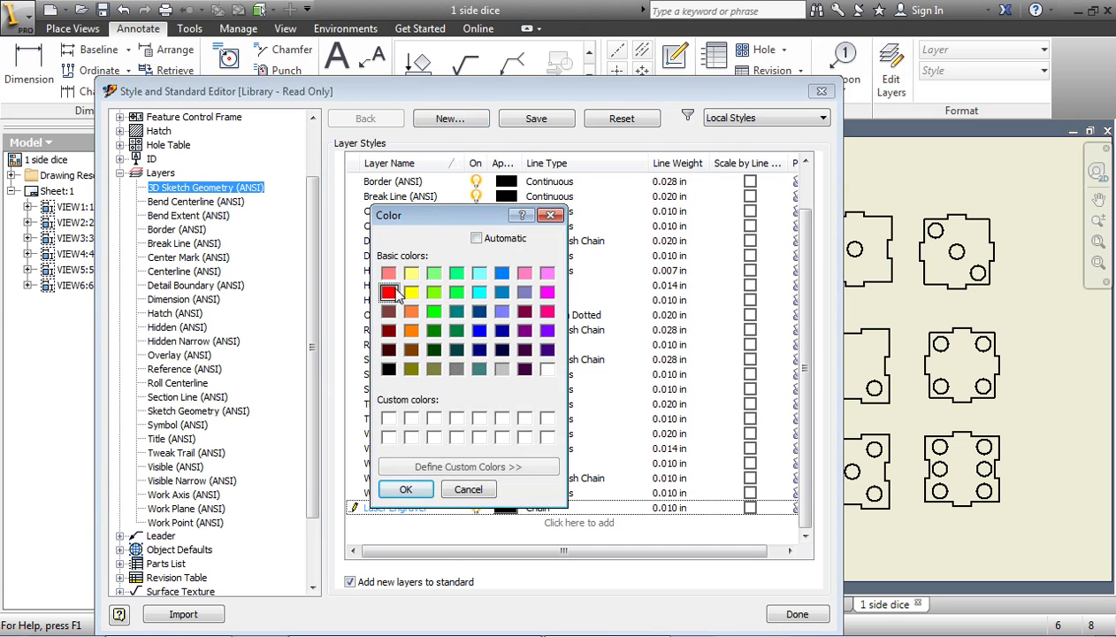
{"action": "left_click", "coordinate": [403, 489]}
{"action": "left_click", "coordinate": [537, 510]}
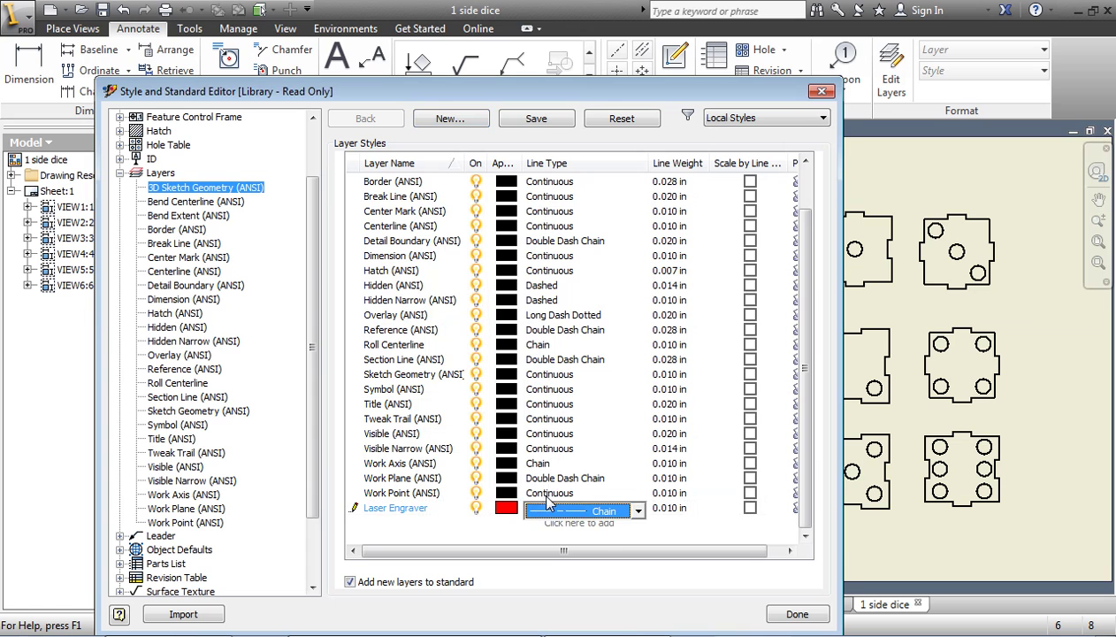
{"action": "left_click", "coordinate": [641, 513]}
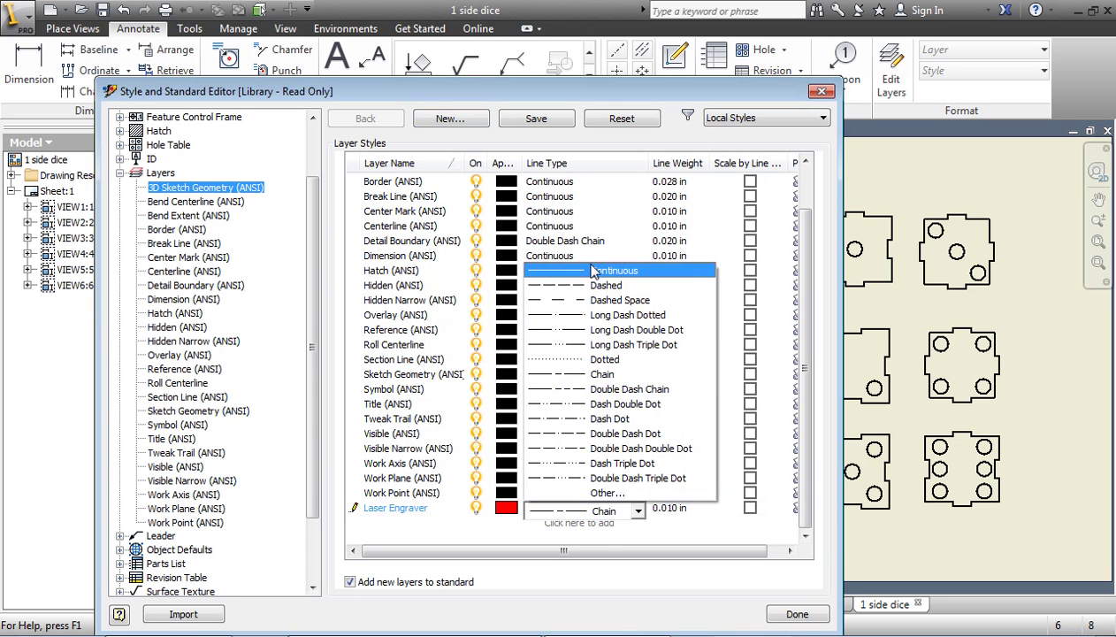
{"action": "left_click", "coordinate": [630, 268]}
- Set the Laser Engraver layer's line weight to .001 in, then save and close the layer styles
{"action": "left_click", "coordinate": [656, 509]}
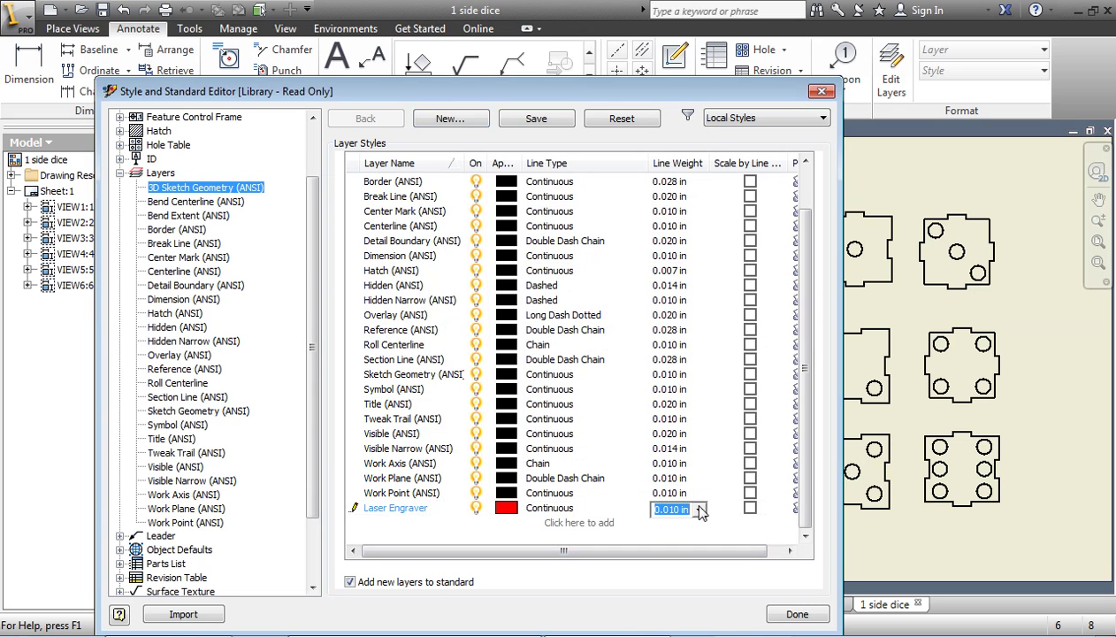
{"action": "type", "text": ".001"}
{"action": "left_click", "coordinate": [782, 616]}
{"action": "left_click", "coordinate": [447, 400]}
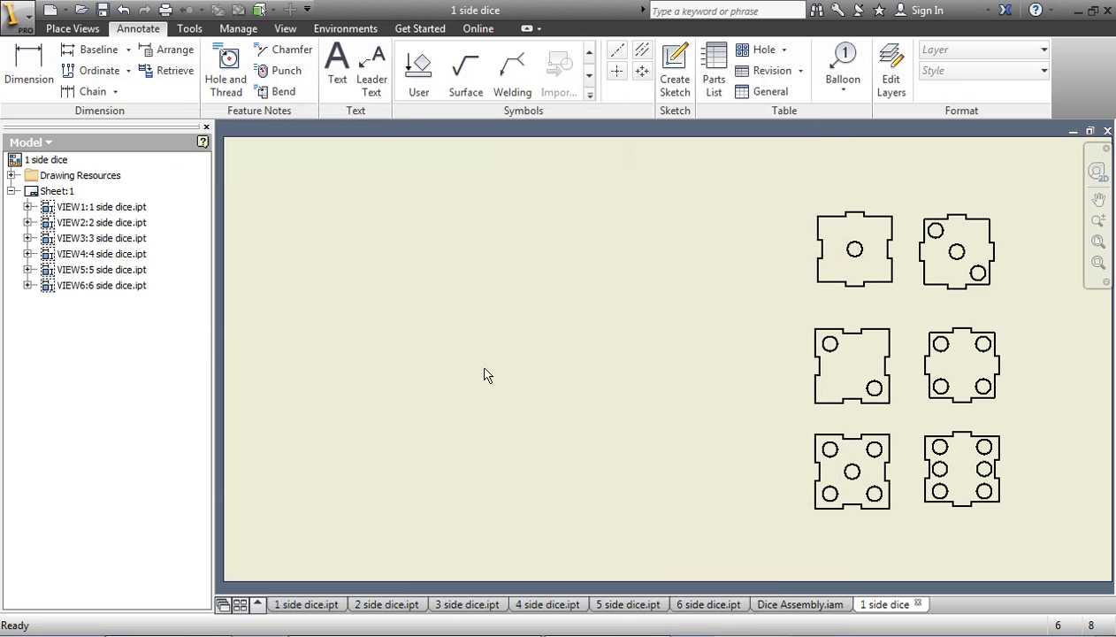
- Assign all six dice side views to the Laser Engraver layer
{"action": "left_click_drag", "start_coordinate": [738, 170], "coordinate": [1060, 548]}
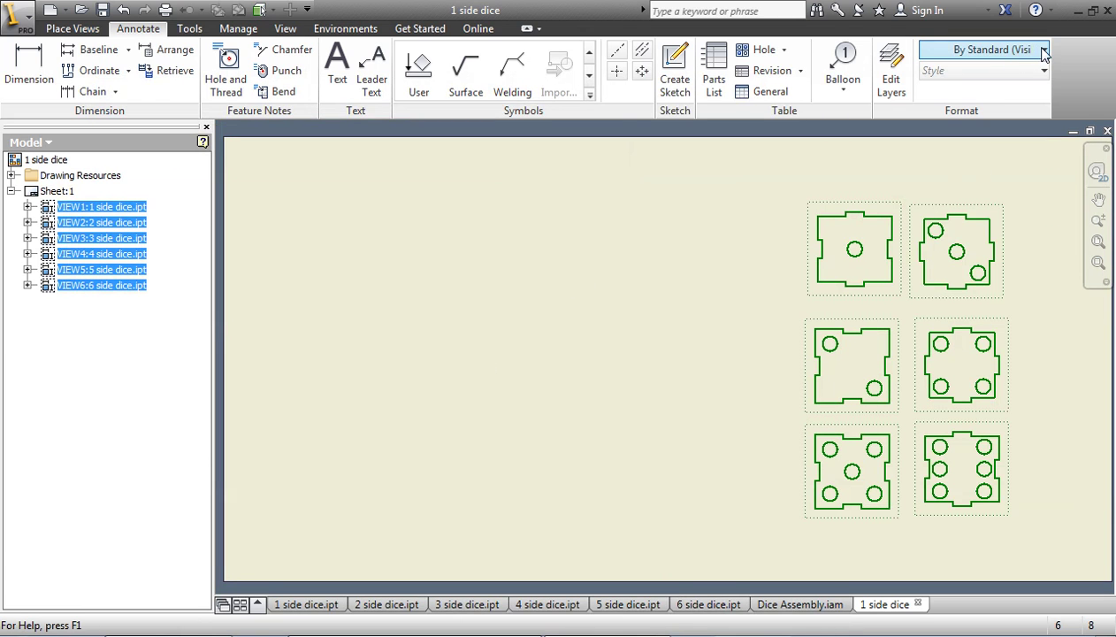
{"action": "left_click", "coordinate": [1043, 51]}
{"action": "scroll", "coordinate": [991, 159], "scroll_direction": "down", "scroll_amount": 2}
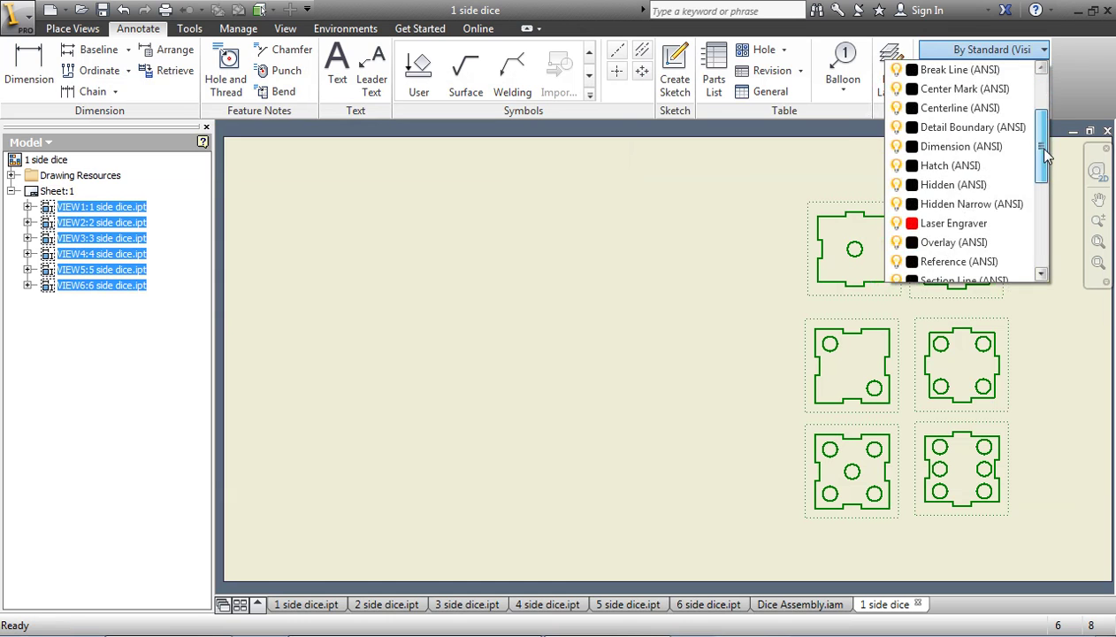
{"action": "left_click", "coordinate": [953, 204]}
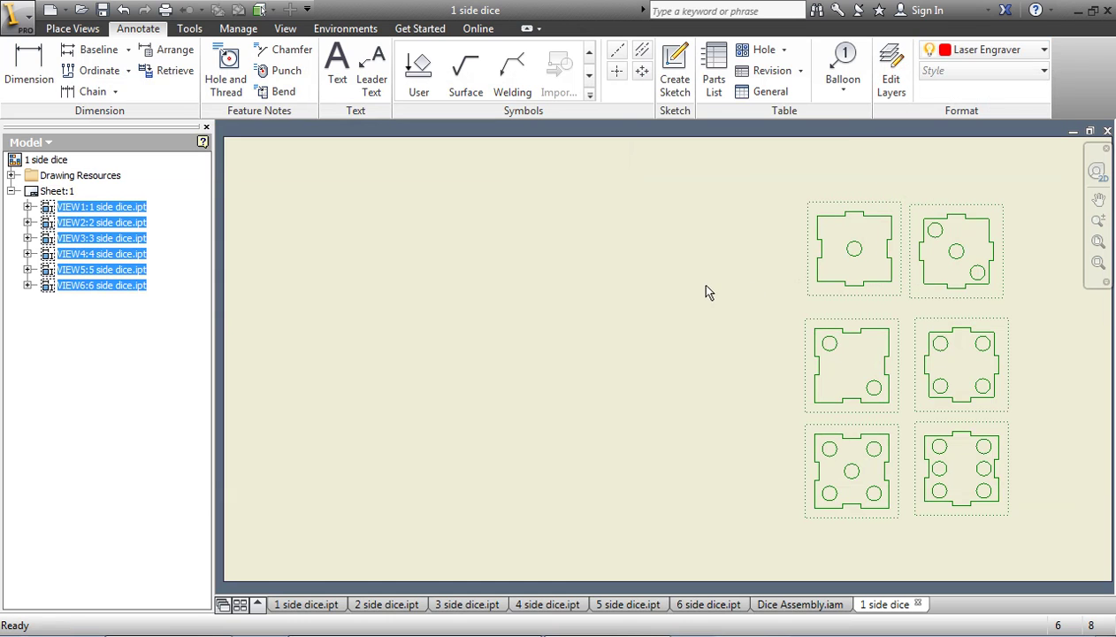
{"action": "left_click", "coordinate": [659, 304]}
- Move all six dice side views together to the left part of the sheet
{"action": "left_click_drag", "start_coordinate": [766, 183], "coordinate": [1043, 550]}
{"action": "left_click_drag", "start_coordinate": [897, 374], "coordinate": [352, 325]}
{"action": "left_click", "coordinate": [651, 338]}
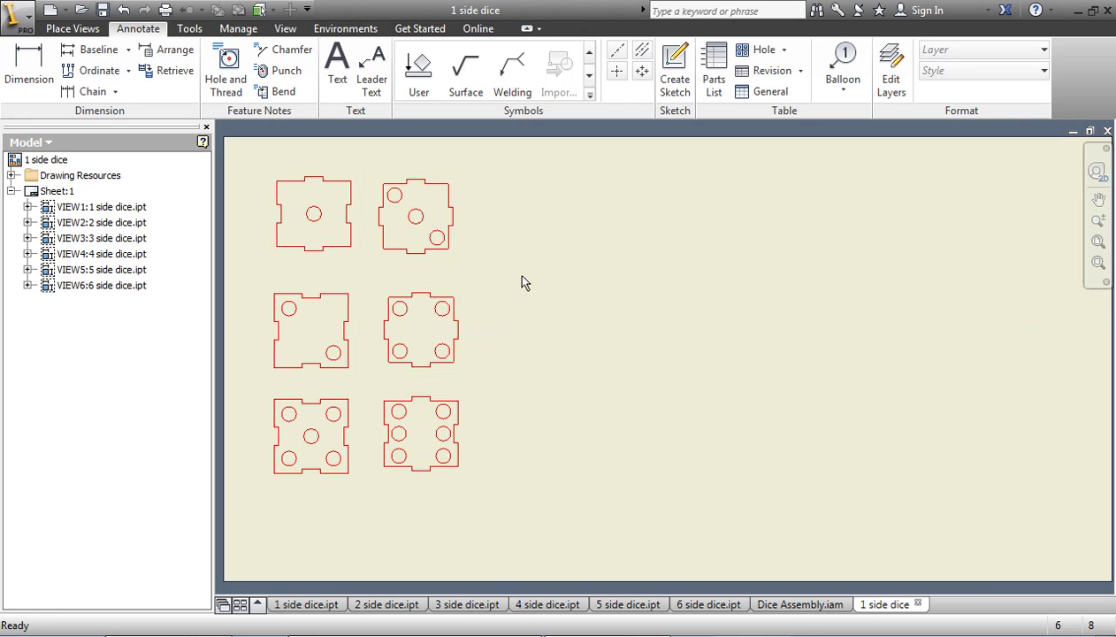
- Choose the VLS3.50 printer for the drawing, preview the current sheet at model scale 1:1 and close the preview
{"action": "left_click", "coordinate": [16, 20]}
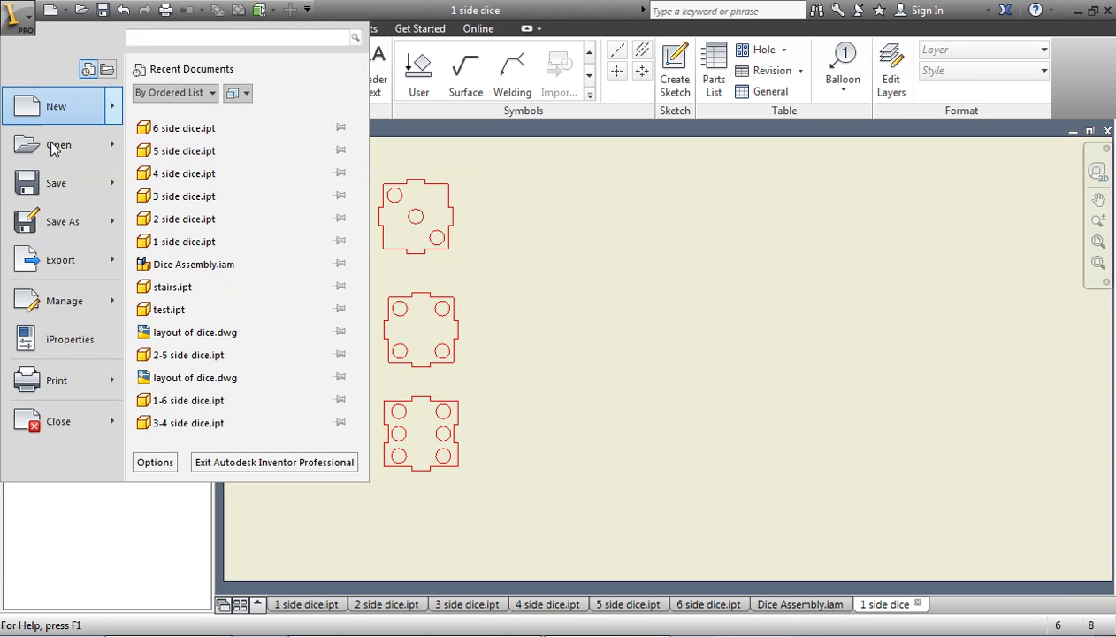
{"action": "left_click", "coordinate": [81, 389]}
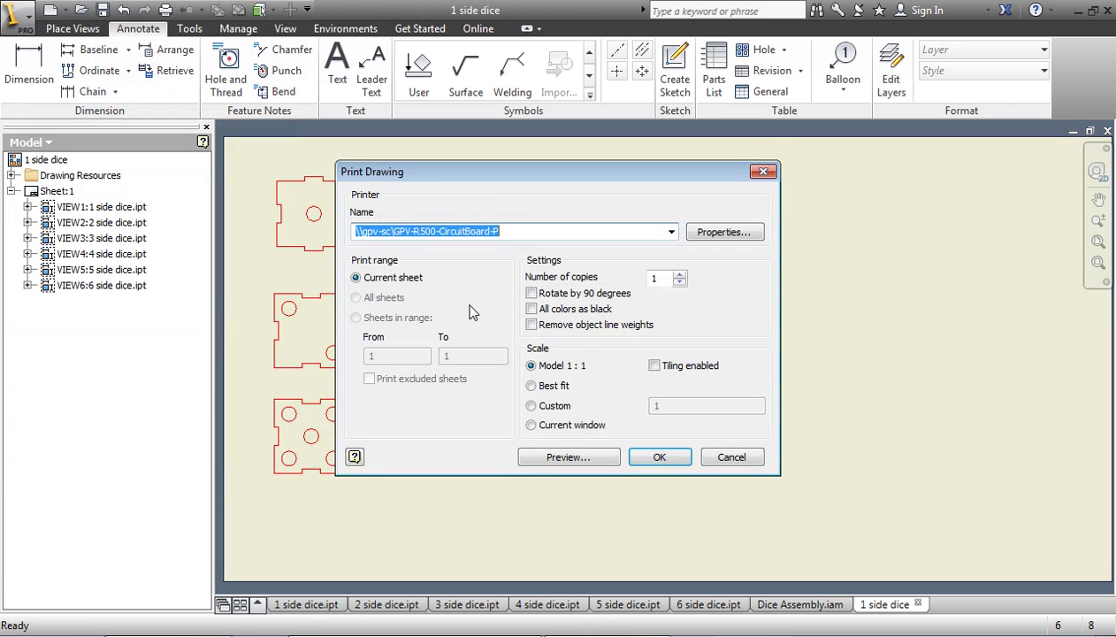
{"action": "left_click", "coordinate": [672, 232]}
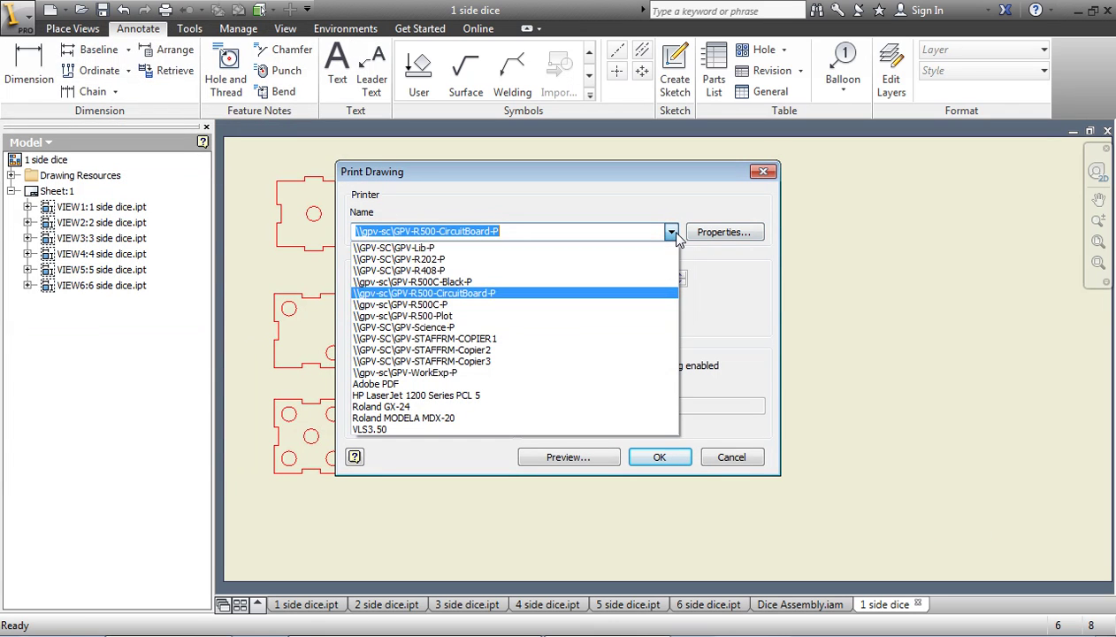
{"action": "left_click", "coordinate": [376, 430]}
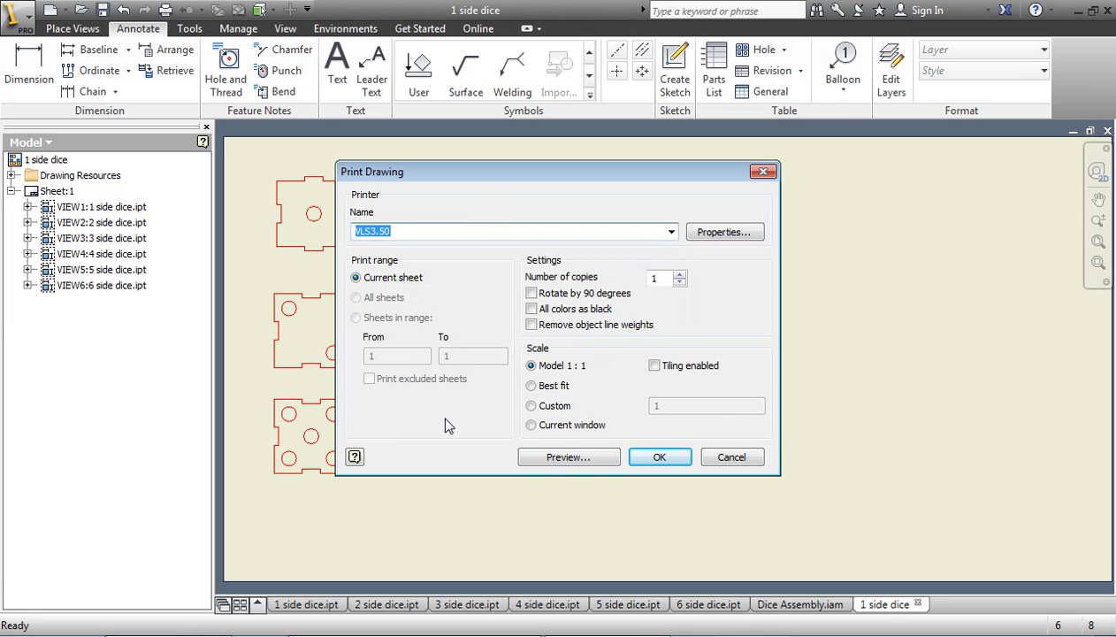
{"action": "left_click", "coordinate": [567, 457]}
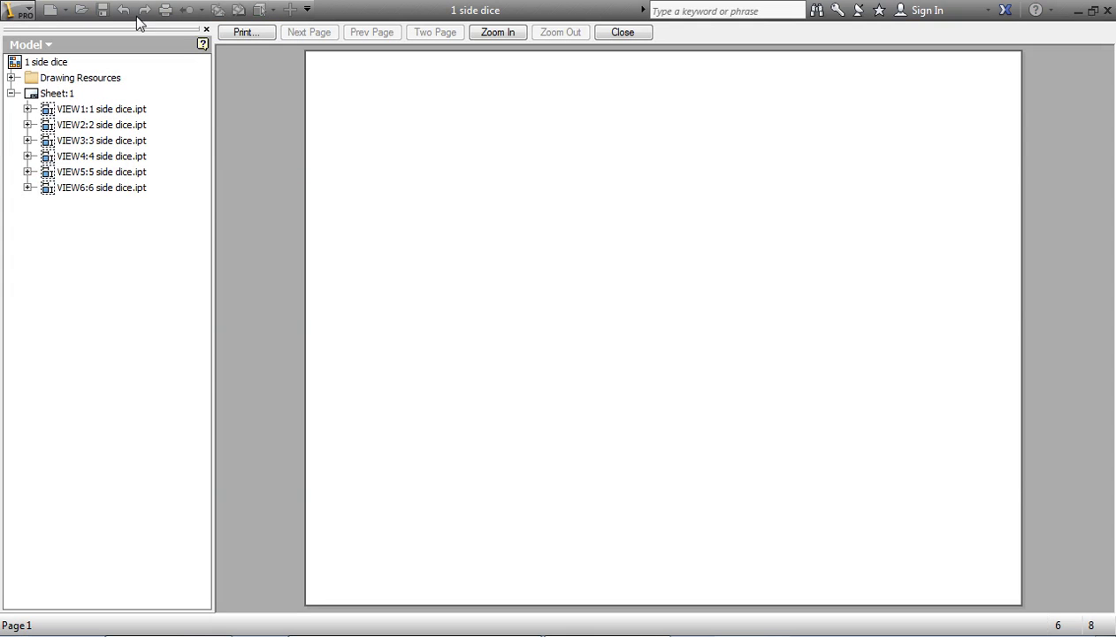
{"action": "left_click", "coordinate": [607, 31]}
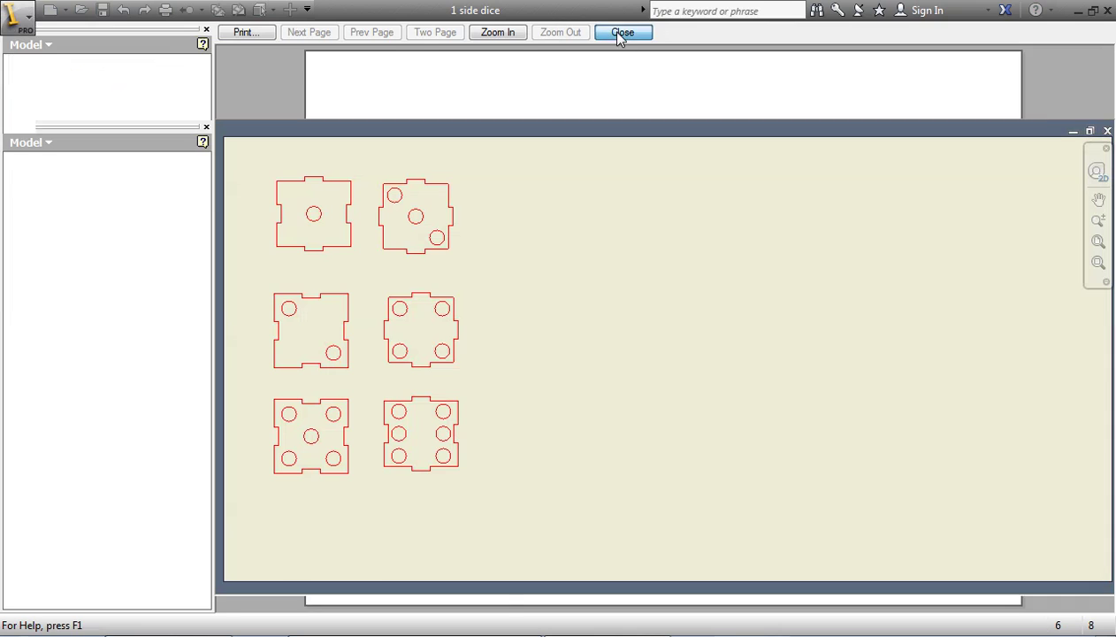
- Move all six dice side views together to the middle of the sheet
{"action": "left_click_drag", "start_coordinate": [253, 152], "coordinate": [567, 504]}
{"action": "mouse_move", "coordinate": [393, 376]}
{"action": "left_mouse_down"}
{"action": "mouse_move", "coordinate": [715, 393]}
{"action": "mouse_move", "coordinate": [700, 398]}
{"action": "left_mouse_up"}
- Preview the current sheet for the VLS3.50 at model scale 1:1 and send one copy to print
{"action": "left_click", "coordinate": [21, 16]}
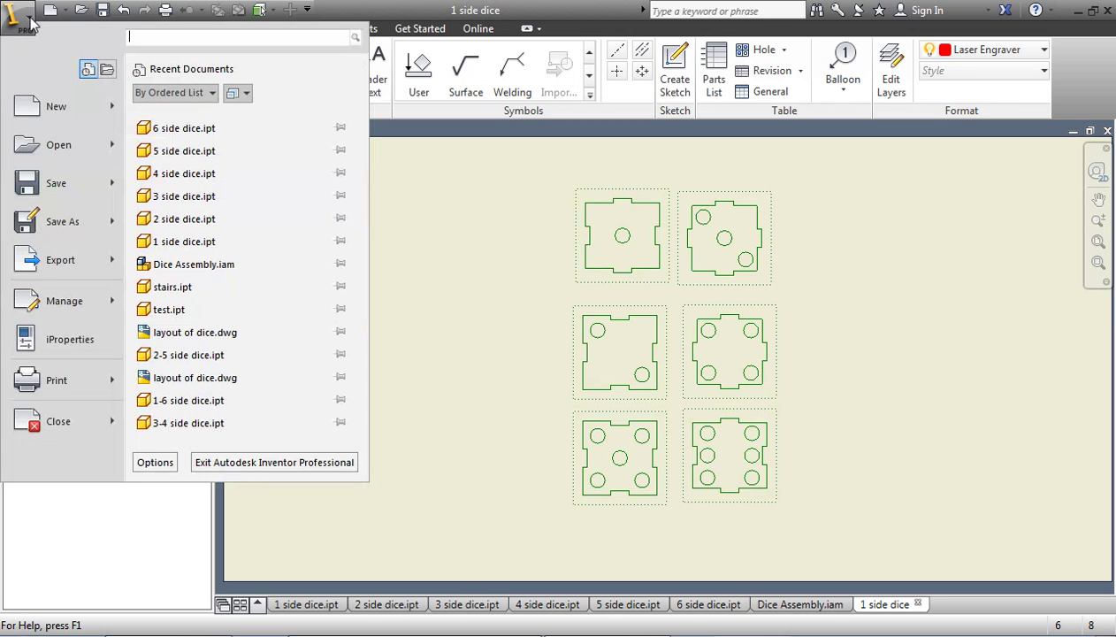
{"action": "left_click", "coordinate": [82, 386]}
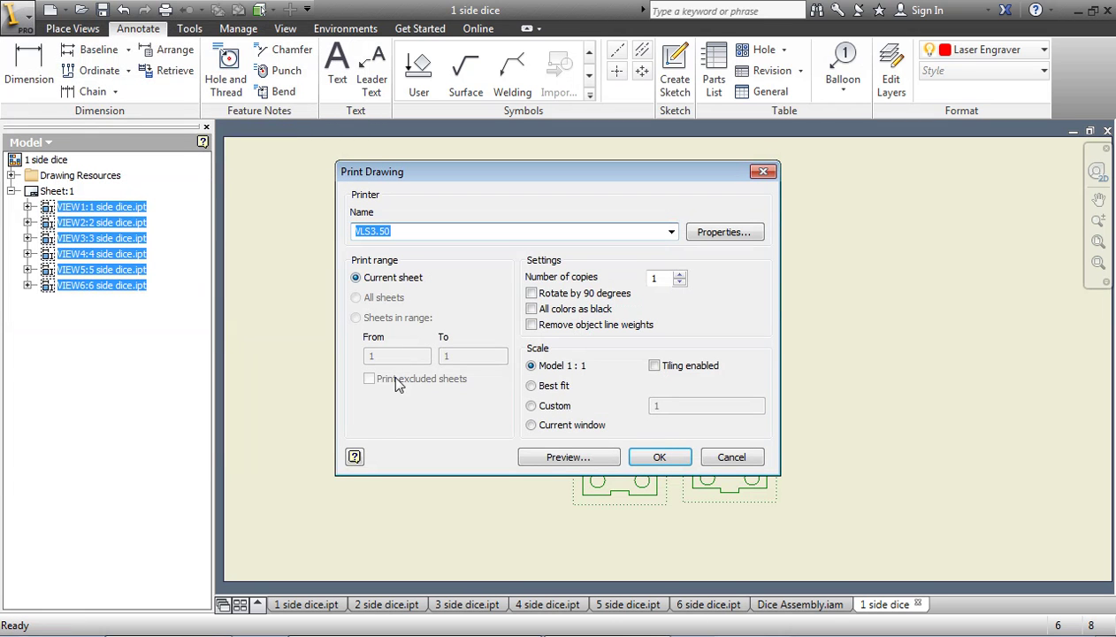
{"action": "left_click", "coordinate": [569, 456]}
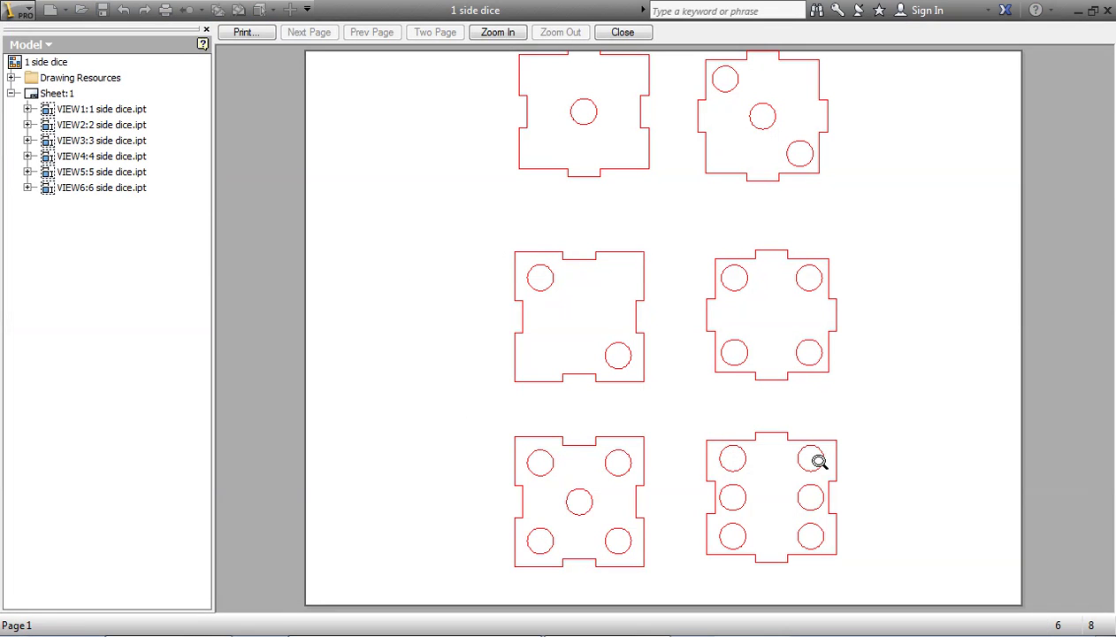
{"action": "left_click", "coordinate": [241, 33]}
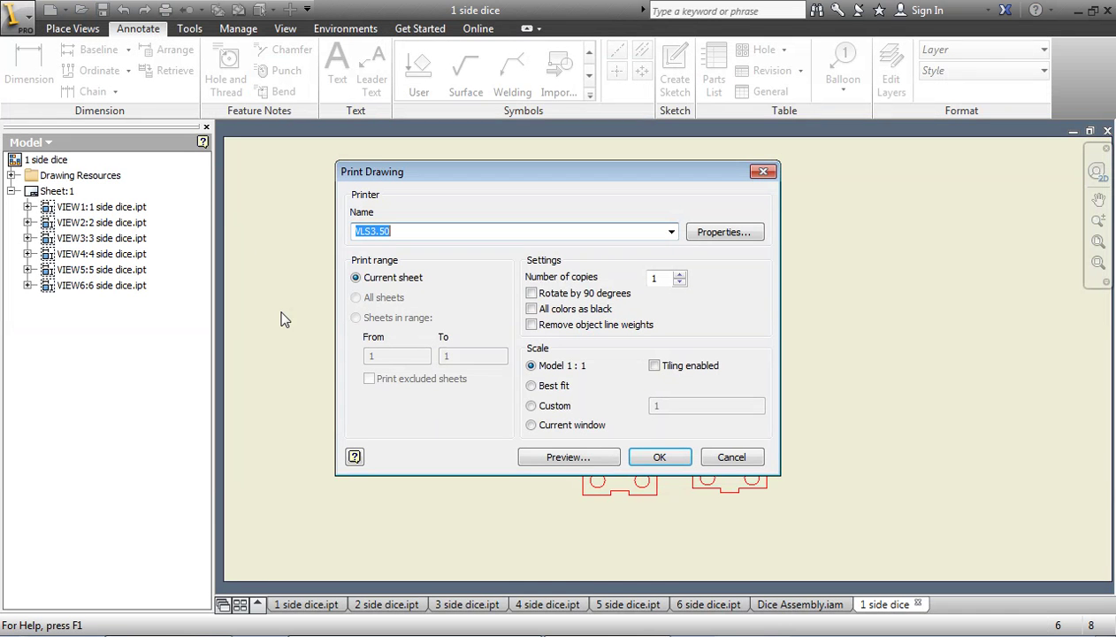
{"action": "left_click", "coordinate": [634, 458]}
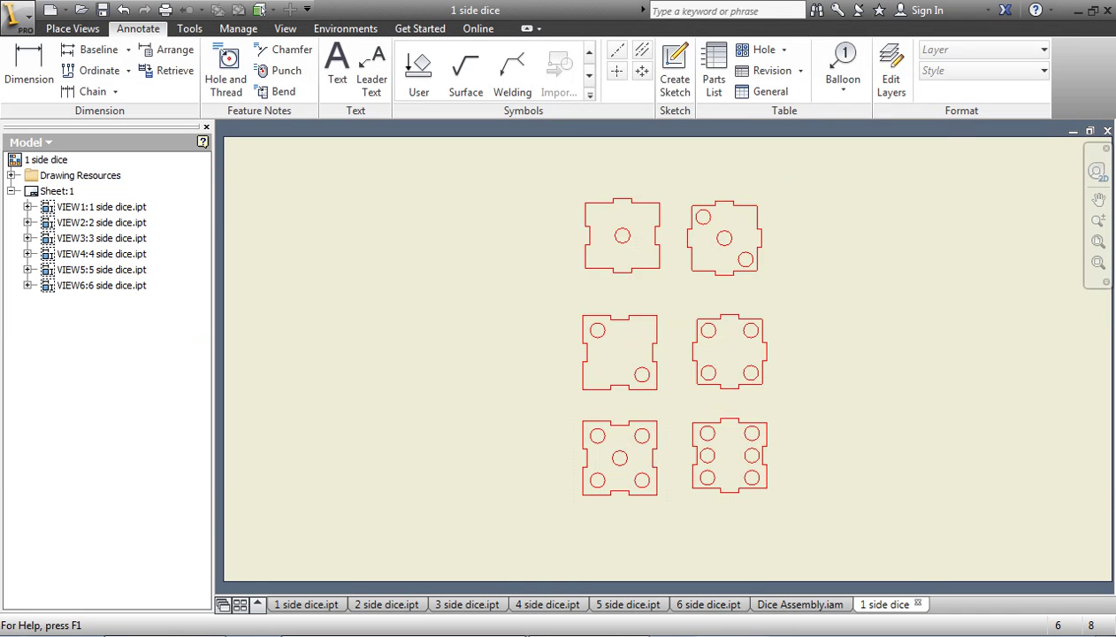